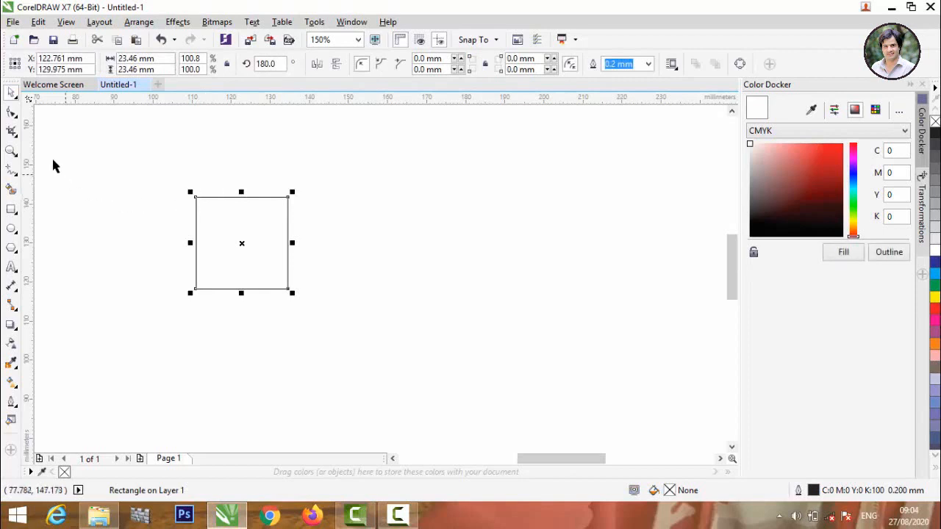
- Round all four corners of the square to a radius of about 2.56 mm
{"action": "left_click", "coordinate": [13, 113]}
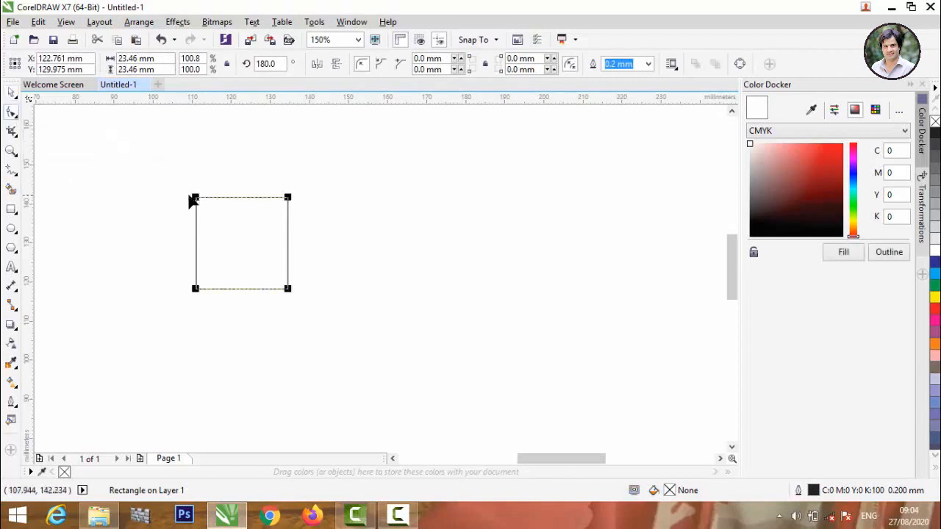
{"action": "mouse_move", "coordinate": [197, 199]}
{"action": "left_mouse_down"}
{"action": "mouse_move", "coordinate": [216, 198]}
{"action": "mouse_move", "coordinate": [206, 199]}
{"action": "left_mouse_up"}
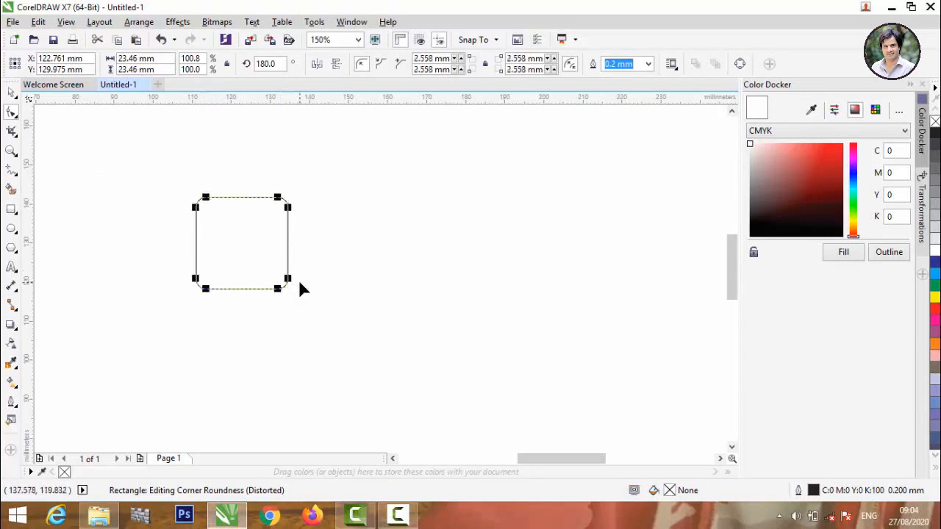
{"action": "left_click", "coordinate": [8, 94]}
{"action": "left_click", "coordinate": [95, 129]}
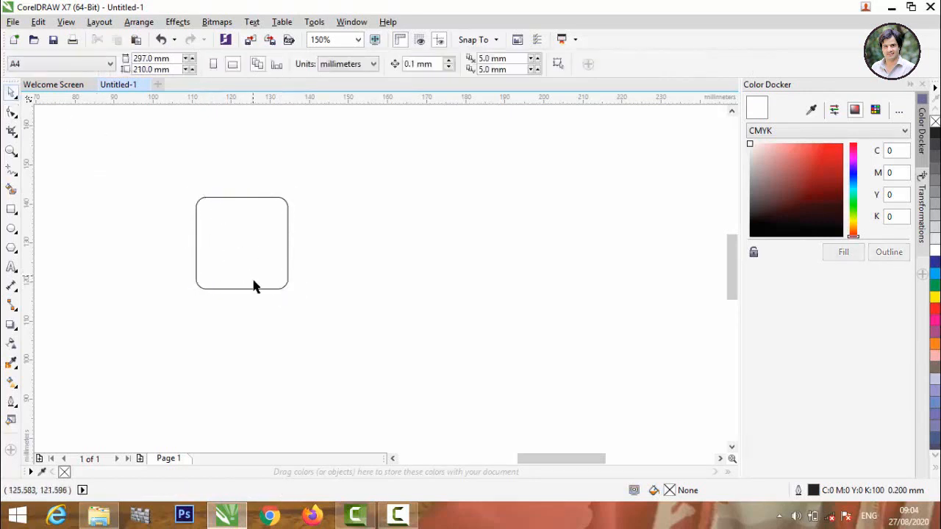
- Scale the rounded square down to about 18.3 mm about its centre and shift it slightly lower and to the right
{"action": "left_click", "coordinate": [255, 291]}
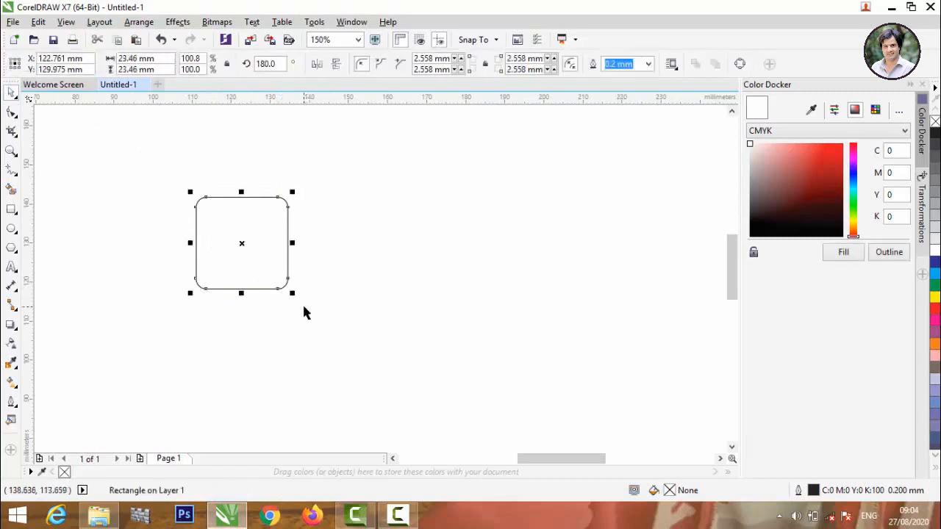
{"action": "left_click_drag", "start_coordinate": [292, 292], "coordinate": [282, 282]}
{"action": "left_click", "coordinate": [395, 290]}
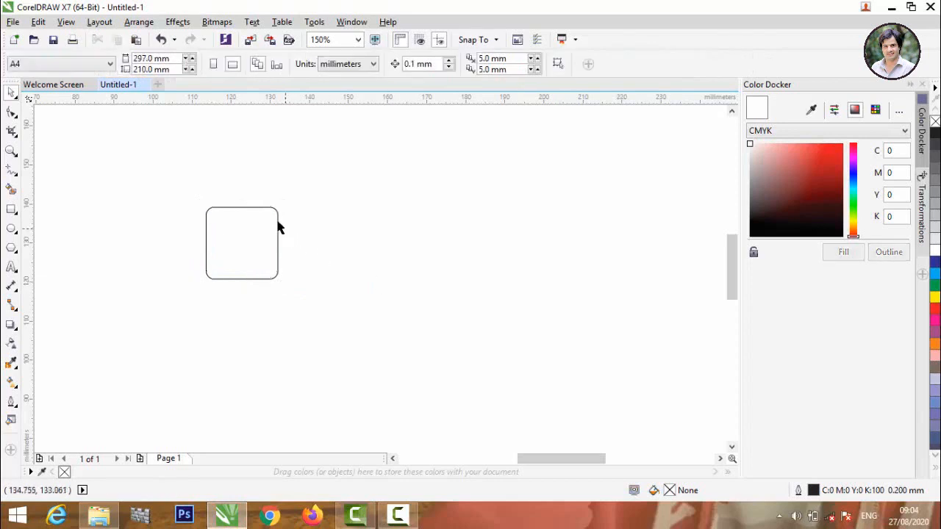
{"action": "left_click_drag", "start_coordinate": [257, 213], "coordinate": [333, 228]}
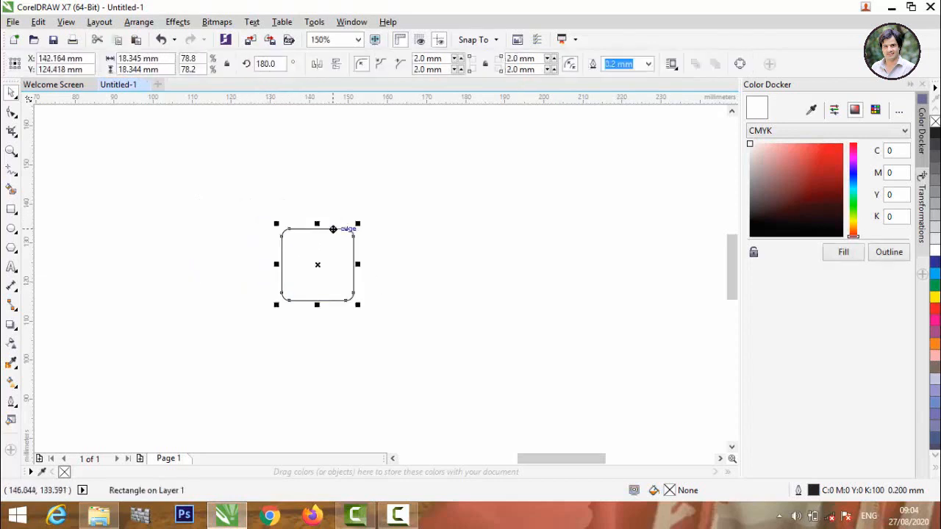
- Duplicate the rounded square over its lower-left corner and shrink the copy to about 9.9 mm
{"action": "left_click_drag", "start_coordinate": [318, 264], "coordinate": [269, 301]}
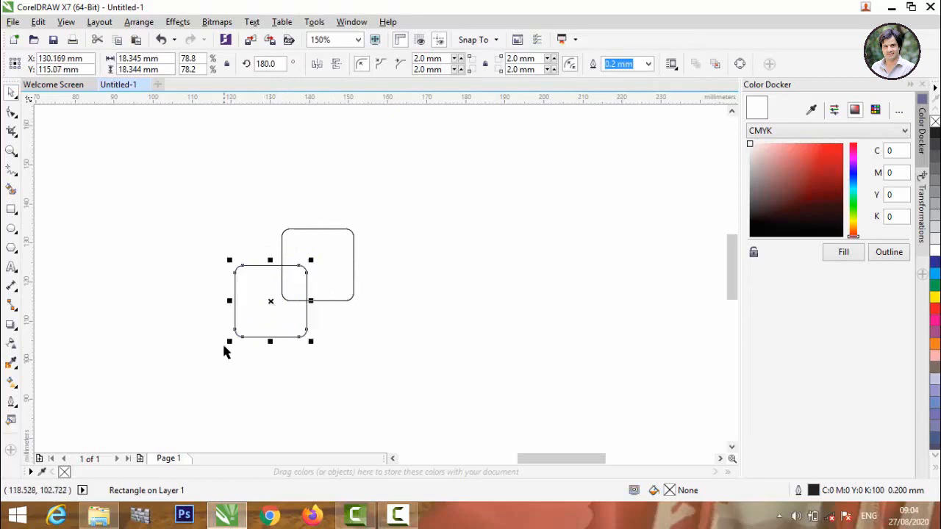
{"action": "left_click_drag", "start_coordinate": [229, 344], "coordinate": [268, 295]}
{"action": "scroll", "coordinate": [273, 303], "scroll_direction": "up", "scroll_amount": 2}
{"action": "scroll", "coordinate": [257, 368], "scroll_direction": "down", "scroll_amount": 2}
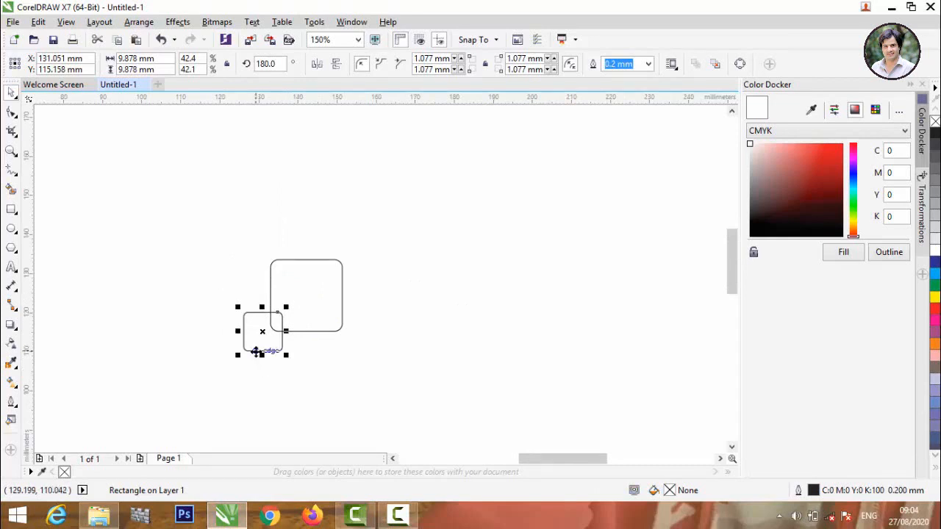
- Copy the small square and enlarge the copy to about 14.1 mm, overlapping the large square's lower-right corner
{"action": "left_click_drag", "start_coordinate": [255, 352], "coordinate": [369, 335]}
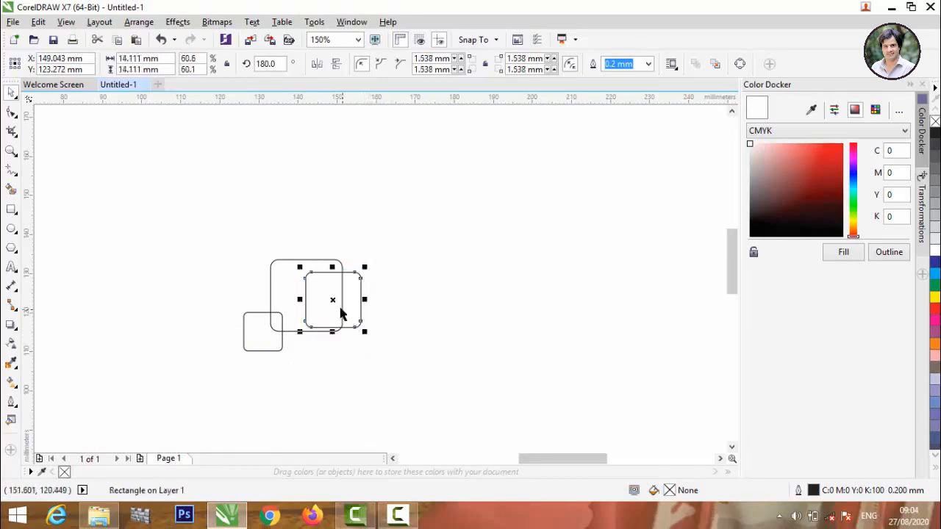
{"action": "left_click_drag", "start_coordinate": [334, 302], "coordinate": [352, 316]}
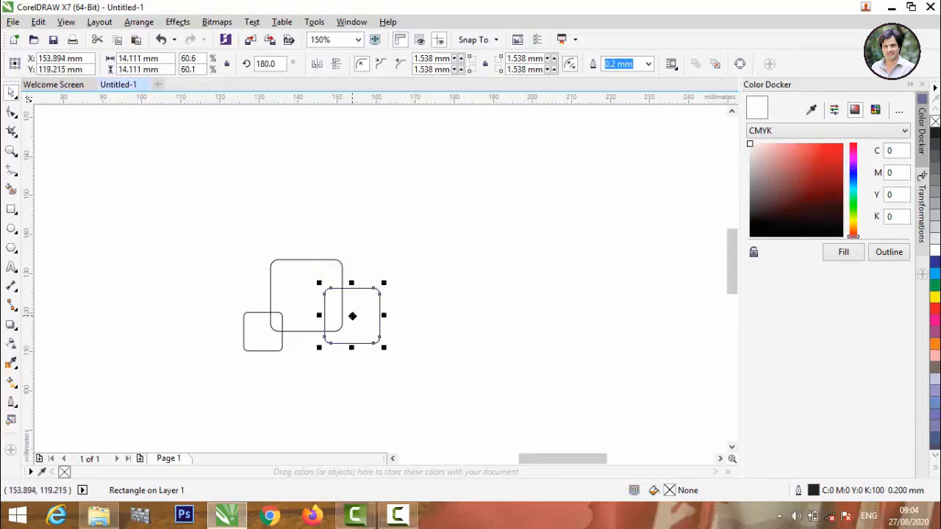
- Duplicate the 14.1 mm square below the group and shrink the copy to about 7.1 mm
{"action": "left_click_drag", "start_coordinate": [352, 316], "coordinate": [326, 369]}
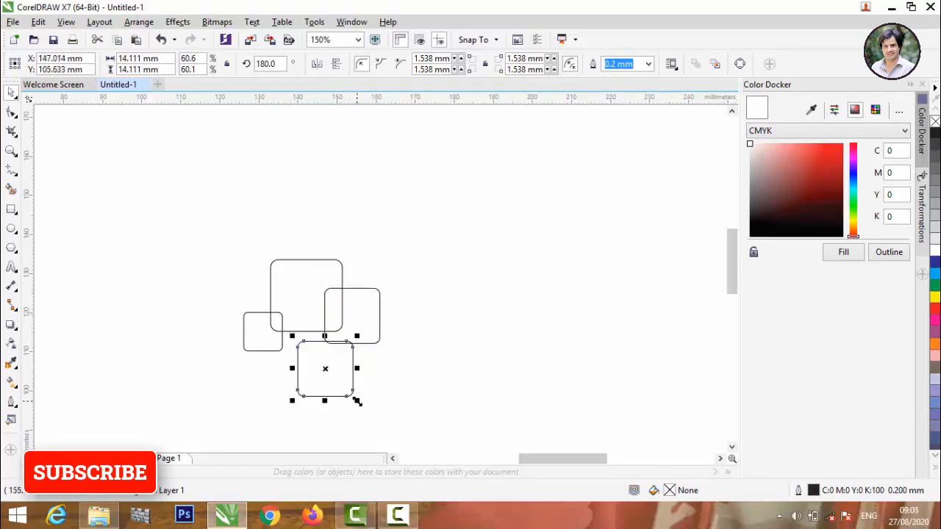
{"action": "left_click_drag", "start_coordinate": [357, 400], "coordinate": [336, 352]}
{"action": "scroll", "coordinate": [300, 372], "scroll_direction": "up", "scroll_amount": 2}
{"action": "scroll", "coordinate": [330, 351], "scroll_direction": "down", "scroll_amount": 3}
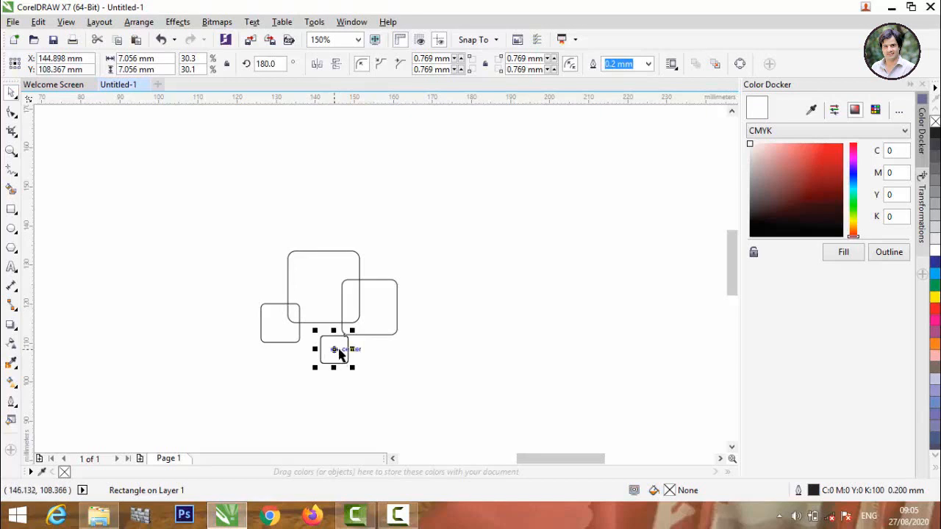
- Place another rounded square copy on the medium square's upper-right corner, scaled to about 9.1 mm
{"action": "left_click_drag", "start_coordinate": [335, 350], "coordinate": [400, 276]}
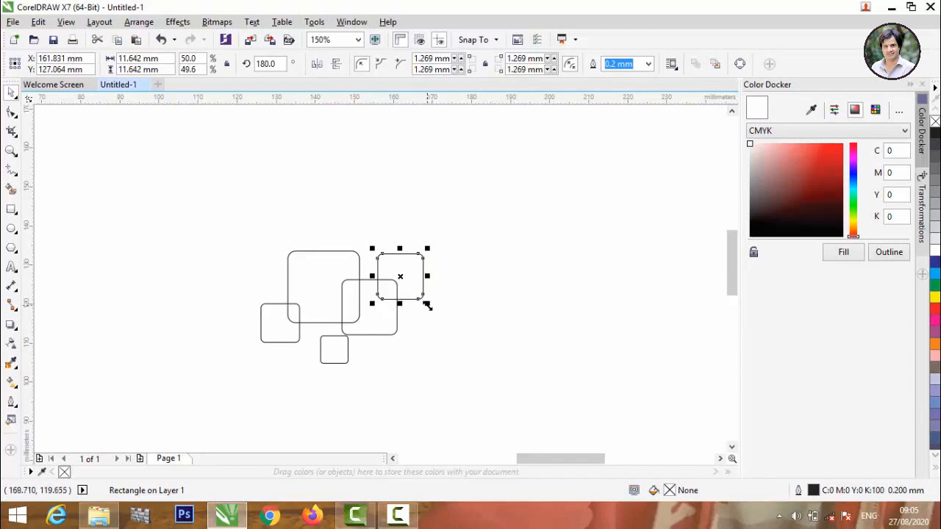
{"action": "left_click_drag", "start_coordinate": [427, 306], "coordinate": [422, 300]}
{"action": "left_click", "coordinate": [471, 301]}
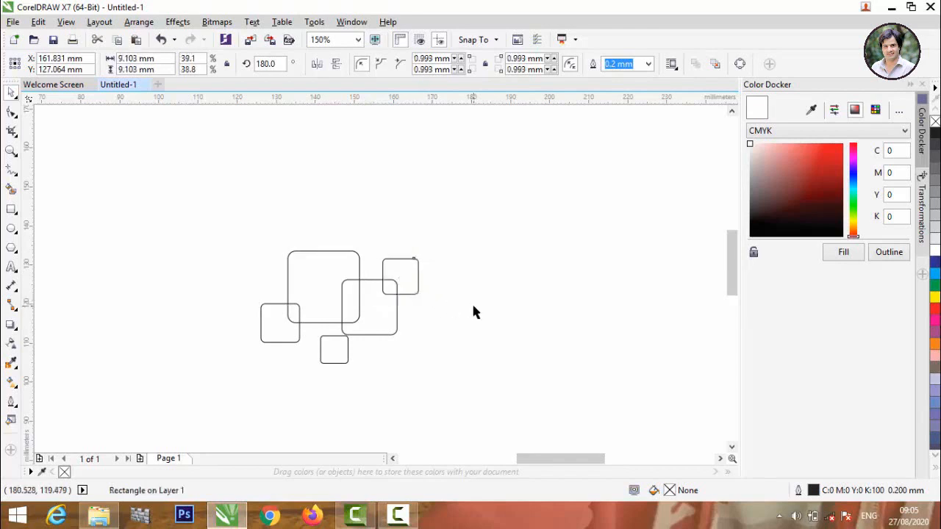
- Duplicate the 9.1 mm square onto its own lower-right corner and shrink the copy to about 7.1 mm
{"action": "left_click", "coordinate": [410, 297]}
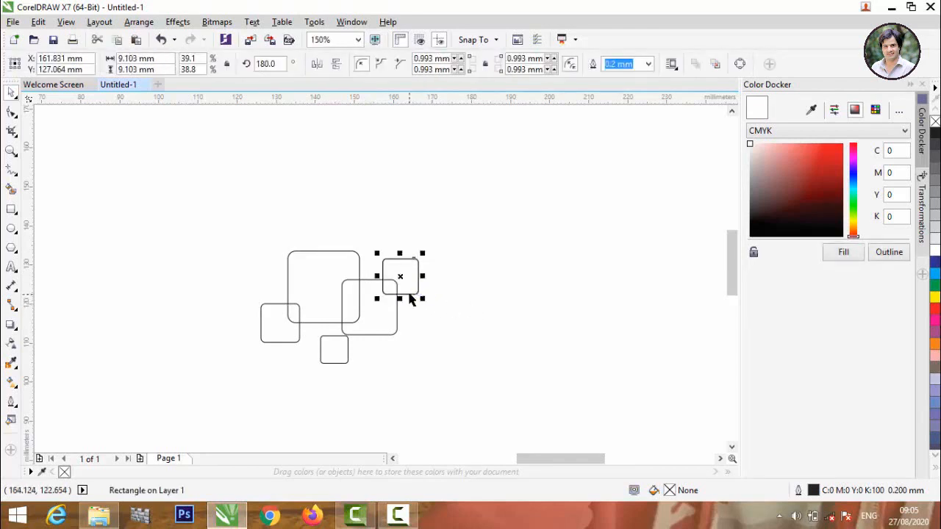
{"action": "left_click_drag", "start_coordinate": [410, 297], "coordinate": [437, 319]}
{"action": "scroll", "coordinate": [428, 325], "scroll_direction": "up", "scroll_amount": 2}
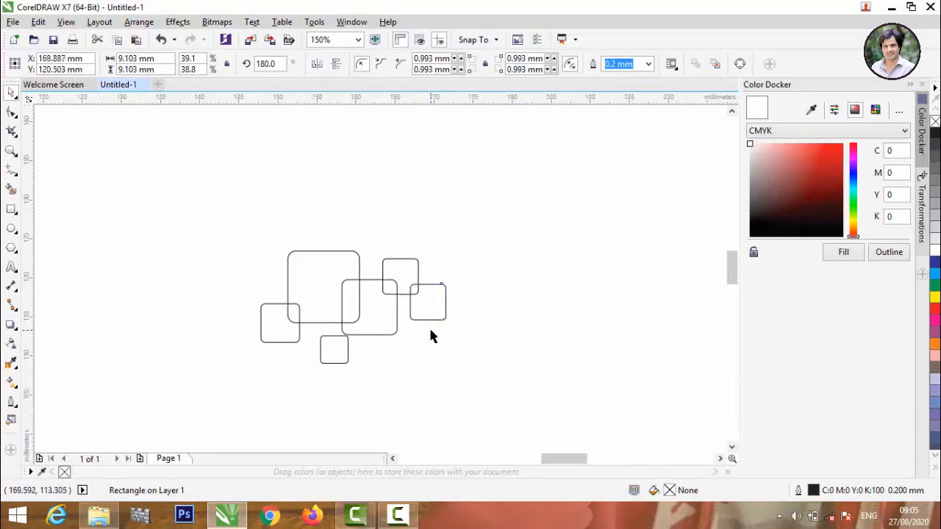
{"action": "left_click_drag", "start_coordinate": [495, 295], "coordinate": [479, 279]}
{"action": "left_click_drag", "start_coordinate": [421, 216], "coordinate": [405, 189]}
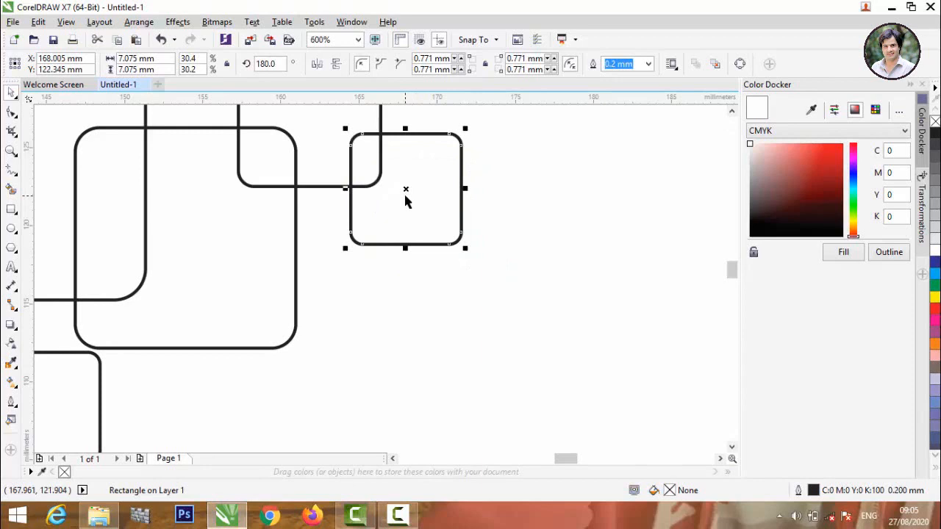
- Duplicate the rightmost small square onto the medium square's lower-right corner and scale the copy down slightly
{"action": "left_click", "coordinate": [405, 197]}
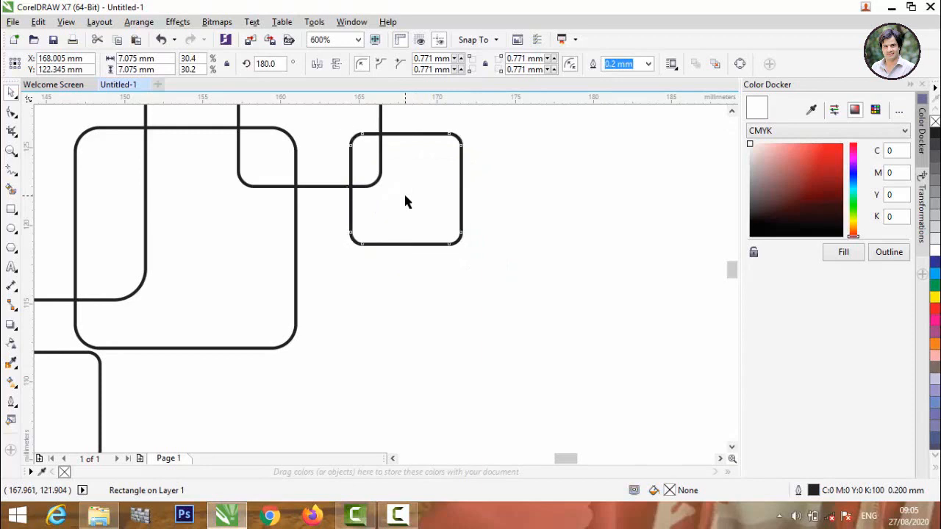
{"action": "left_click_drag", "start_coordinate": [404, 196], "coordinate": [293, 407]}
{"action": "scroll", "coordinate": [294, 344], "scroll_direction": "down", "scroll_amount": 4}
{"action": "scroll", "coordinate": [293, 343], "scroll_direction": "up", "scroll_amount": 2}
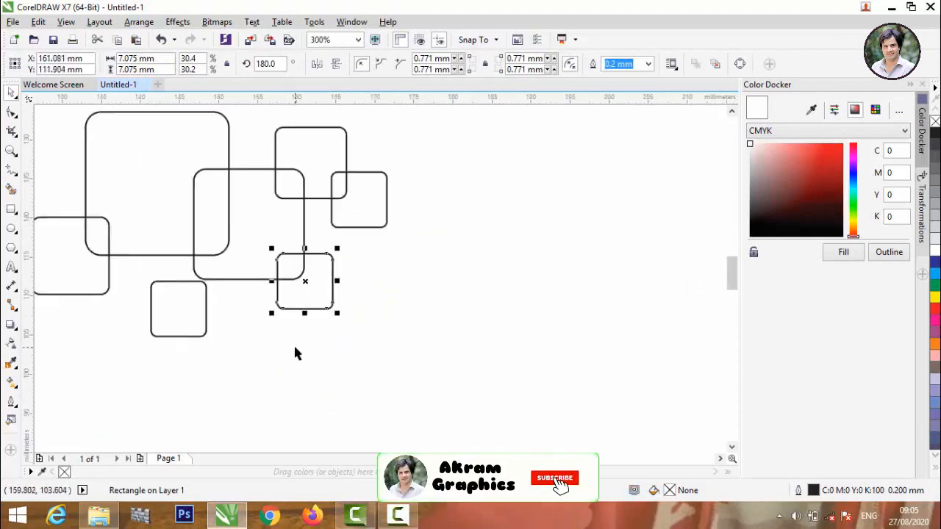
{"action": "left_click_drag", "start_coordinate": [338, 313], "coordinate": [332, 309]}
{"action": "left_click", "coordinate": [353, 302]}
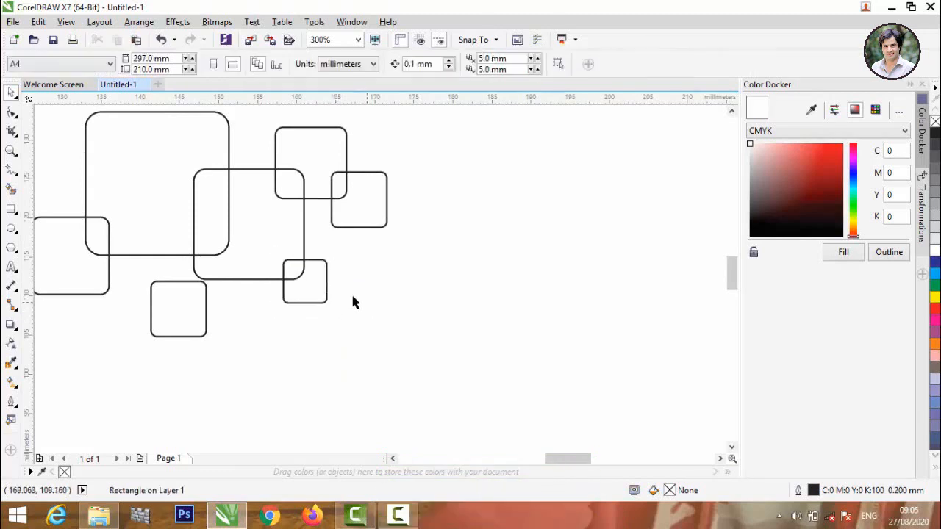
- Smart-fill every region of the seven rounded squares, including the overlaps, with blue-grey C40 M20 Y0 K40 and no outline
{"action": "scroll", "coordinate": [359, 235], "scroll_direction": "down", "scroll_amount": 1}
{"action": "scroll", "coordinate": [343, 252], "scroll_direction": "down", "scroll_amount": 1}
{"action": "scroll", "coordinate": [315, 238], "scroll_direction": "up", "scroll_amount": 2}
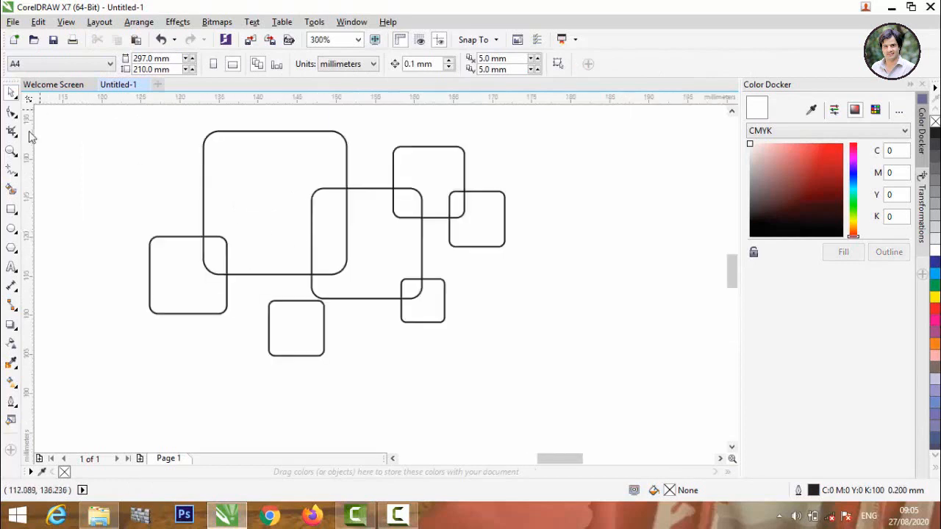
{"action": "left_click", "coordinate": [11, 189]}
{"action": "left_click", "coordinate": [219, 276]}
{"action": "left_click", "coordinate": [216, 258]}
{"action": "left_click", "coordinate": [285, 216]}
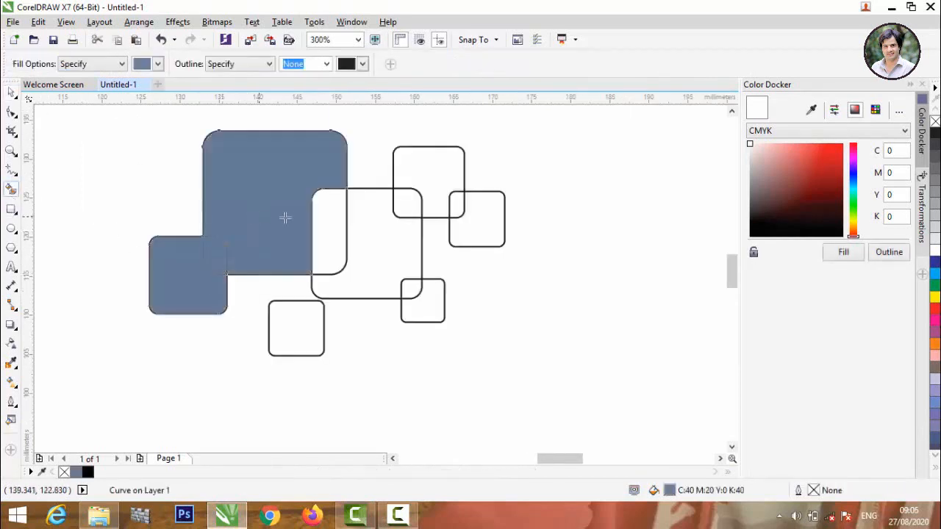
{"action": "left_click", "coordinate": [334, 221]}
{"action": "left_click", "coordinate": [393, 227]}
{"action": "left_click", "coordinate": [407, 204]}
{"action": "left_click", "coordinate": [433, 173]}
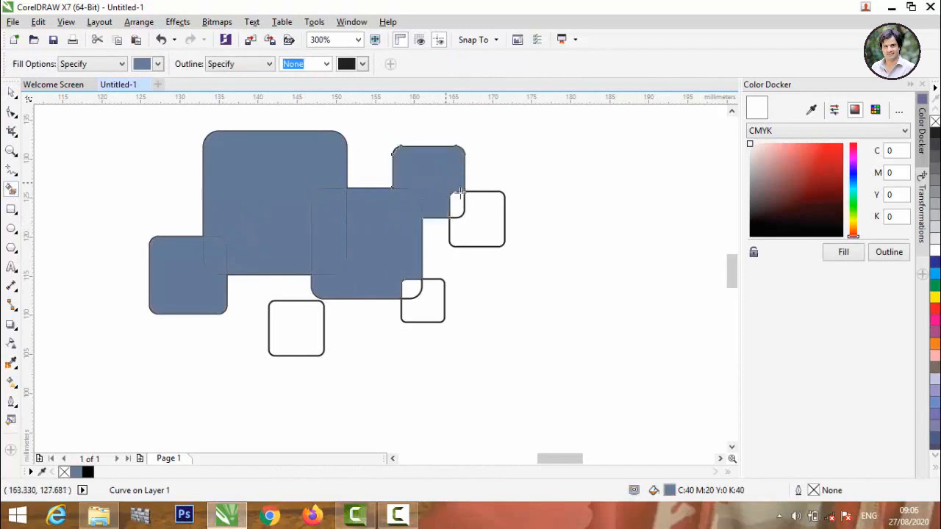
{"action": "left_click", "coordinate": [458, 208]}
{"action": "left_click", "coordinate": [471, 224]}
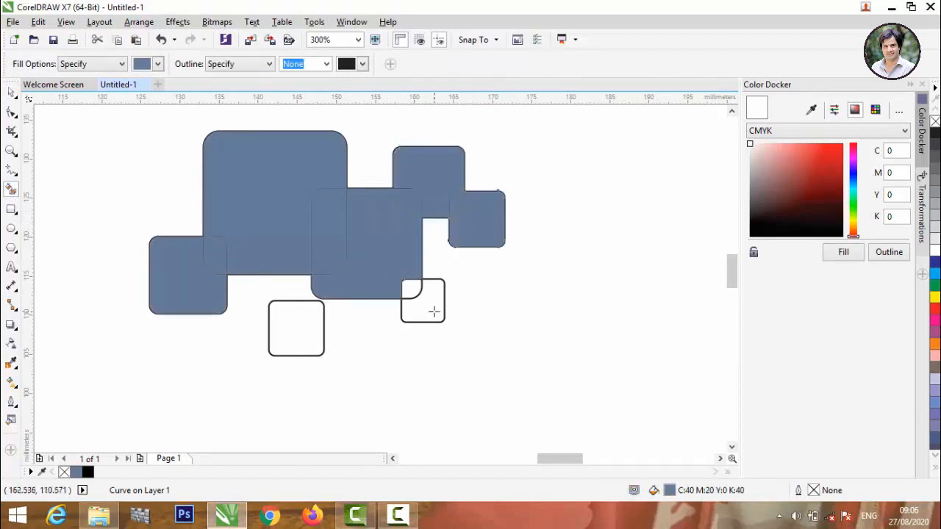
{"action": "left_click", "coordinate": [433, 311]}
{"action": "left_click", "coordinate": [412, 288]}
{"action": "left_click", "coordinate": [305, 323]}
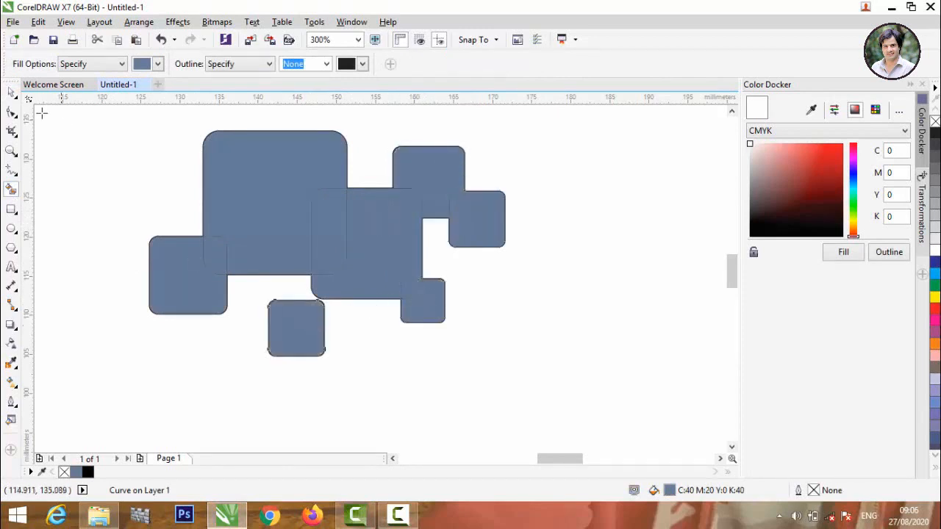
{"action": "left_click", "coordinate": [14, 96]}
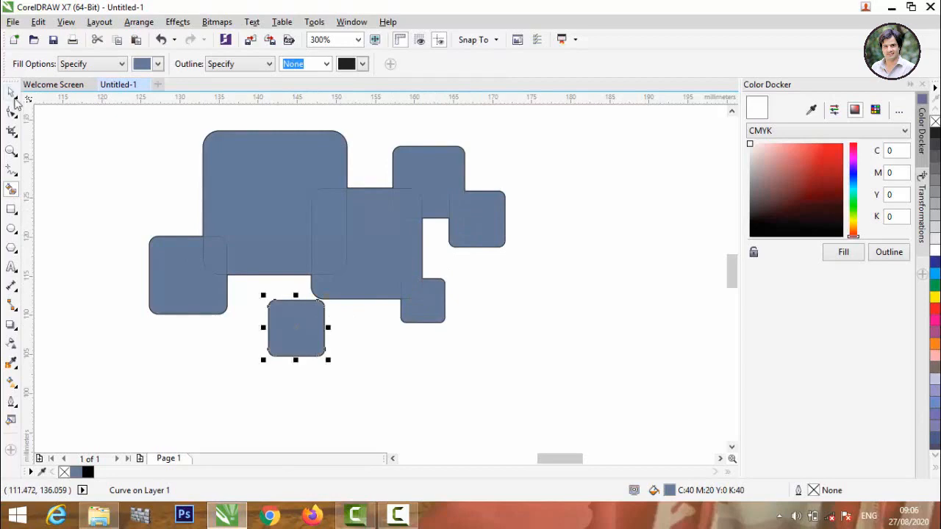
- Switch to File Explorer and bring the green palette, cc (3), red and download (1) images from Colour Shades into the CorelDRAW drawing
{"action": "left_click", "coordinate": [103, 520]}
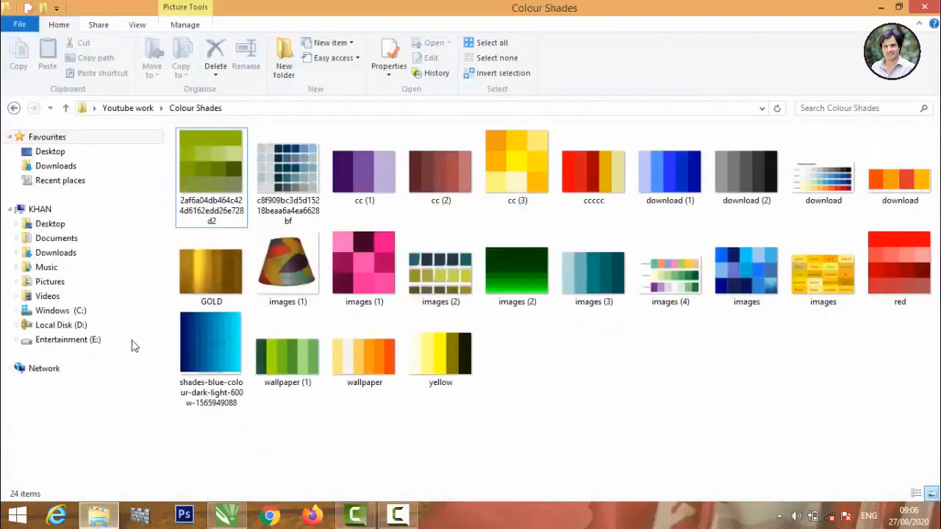
{"action": "left_click", "coordinate": [239, 193]}
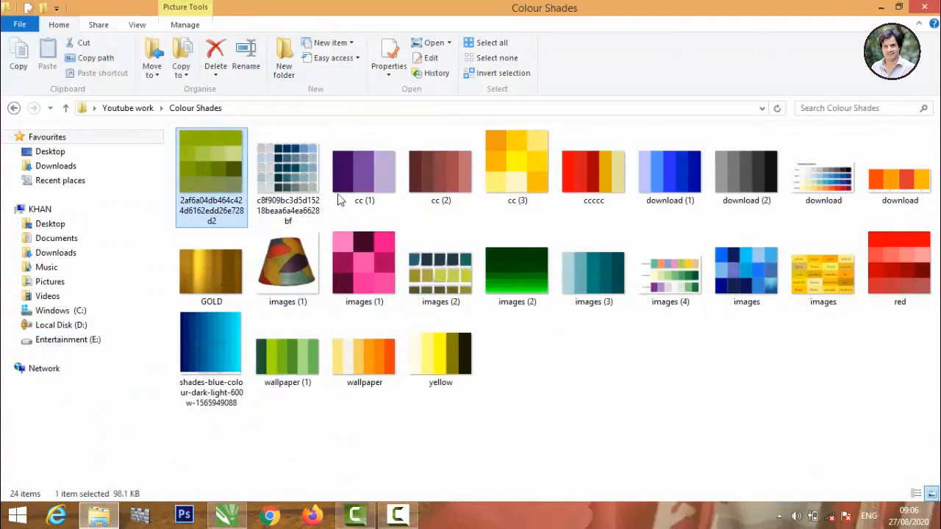
{"action": "left_click", "coordinate": [507, 184], "text": "ctrl"}
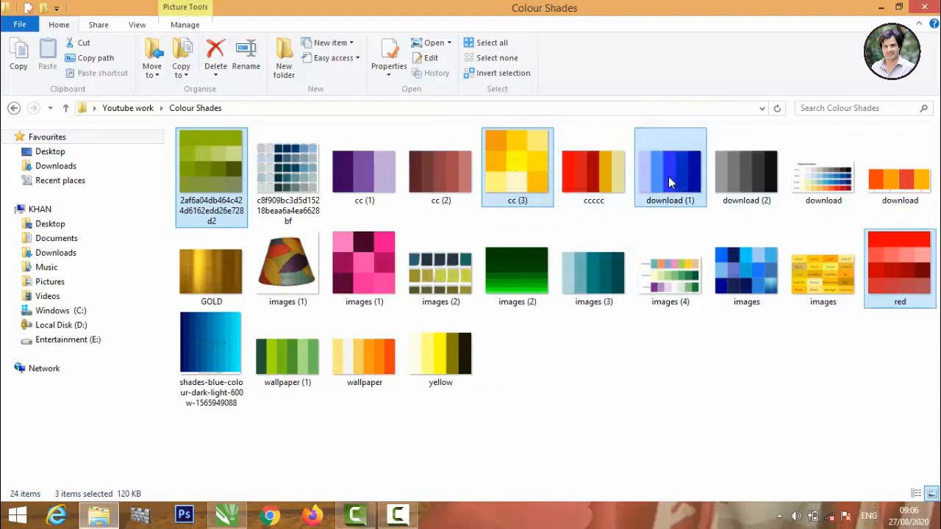
{"action": "left_click_drag", "start_coordinate": [667, 172], "coordinate": [524, 312]}
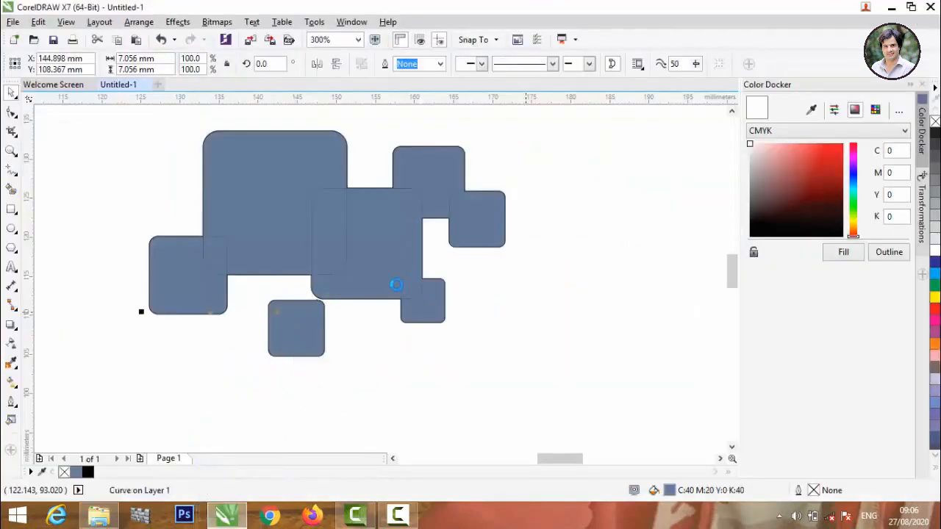
- Shrink the oversized green palette image and set the four colour swatches beside the filled squares
{"action": "scroll", "coordinate": [396, 284], "scroll_direction": "down", "scroll_amount": 6}
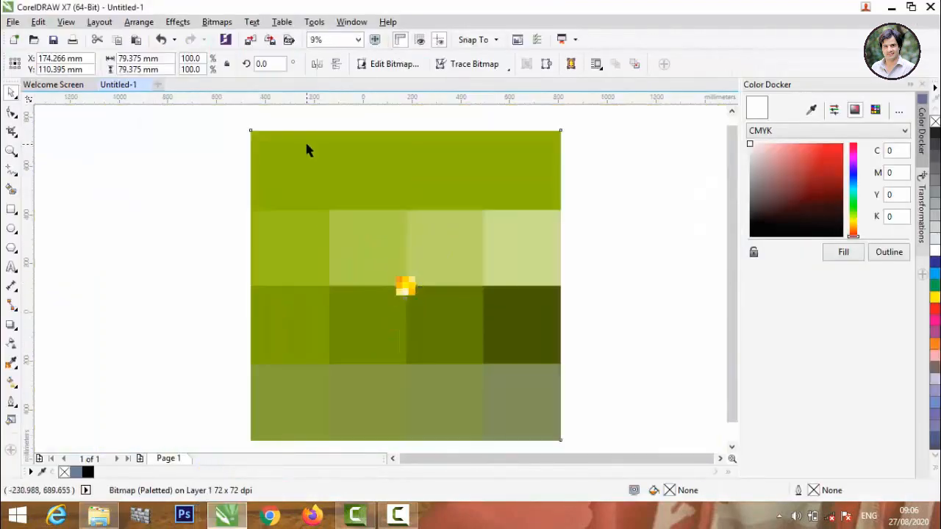
{"action": "left_click", "coordinate": [305, 200]}
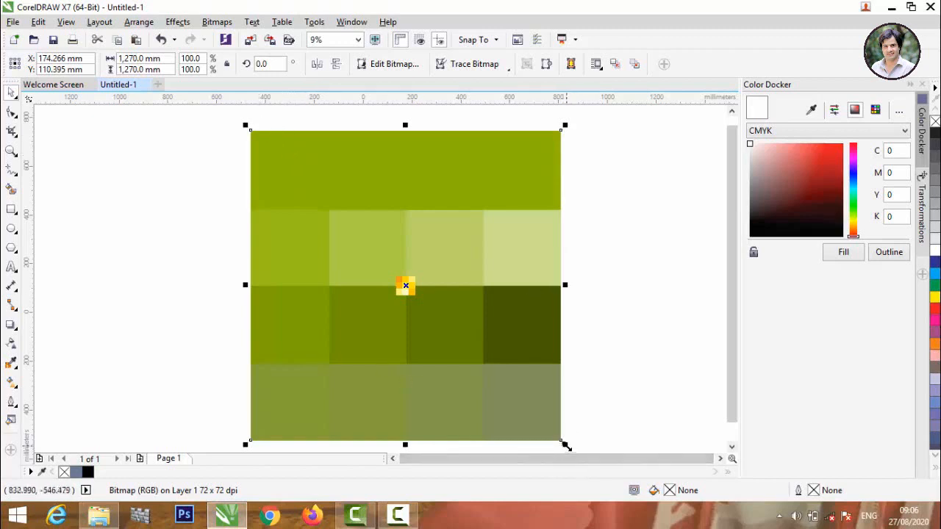
{"action": "left_click_drag", "start_coordinate": [565, 445], "coordinate": [444, 317]}
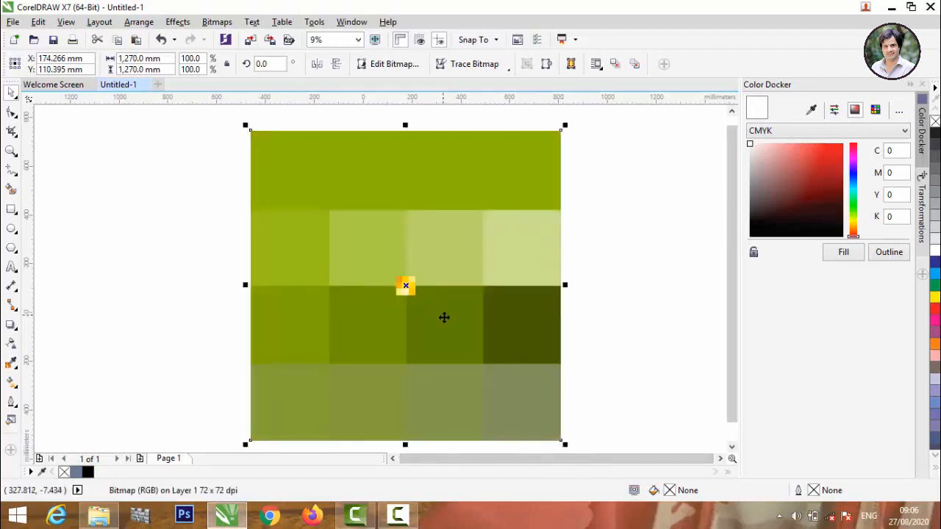
{"action": "left_click_drag", "start_coordinate": [564, 443], "coordinate": [438, 330]}
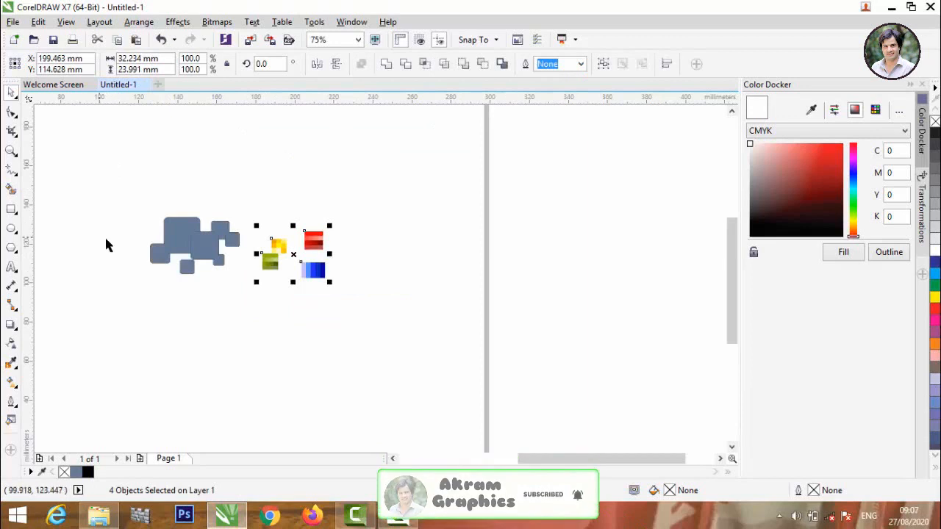
{"action": "scroll", "coordinate": [107, 244], "scroll_direction": "up", "scroll_amount": 2}
{"action": "scroll", "coordinate": [111, 244], "scroll_direction": "down", "scroll_amount": 1}
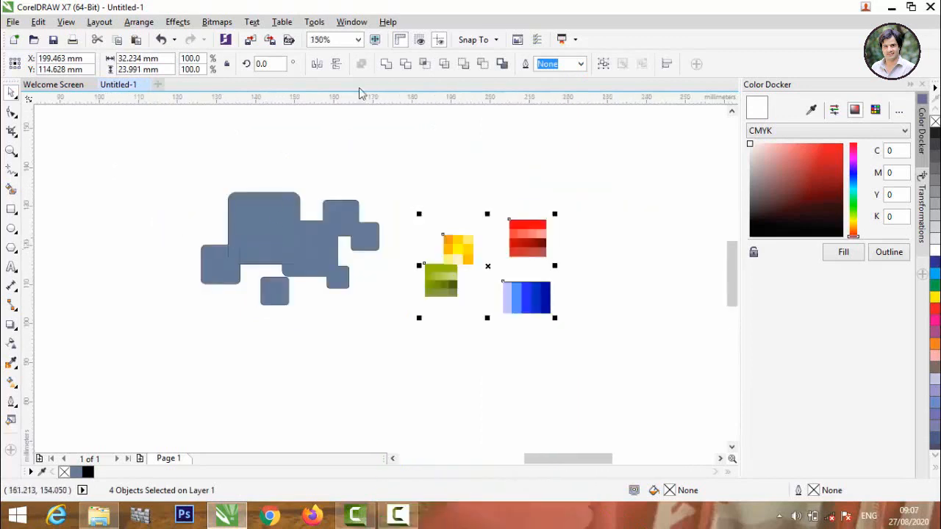
- Fill the large rounded square with bright red #FE0000 sampled from the red swatch
{"action": "left_click", "coordinate": [327, 197]}
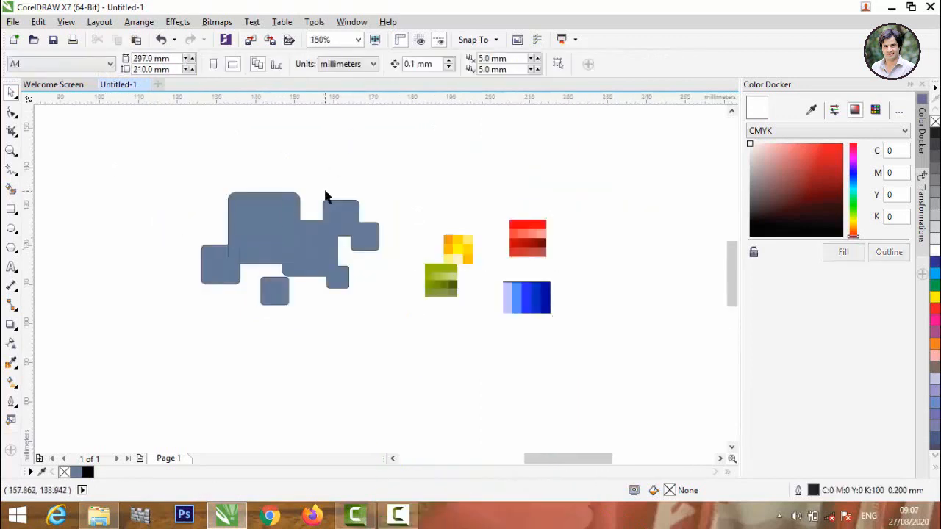
{"action": "left_click", "coordinate": [269, 218]}
{"action": "left_click", "coordinate": [812, 111]}
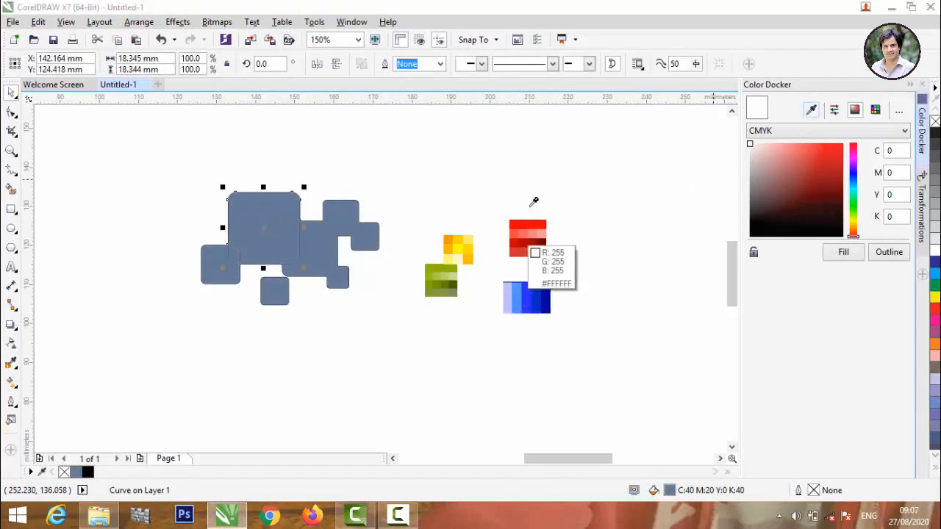
{"action": "left_click", "coordinate": [534, 232]}
{"action": "left_click", "coordinate": [852, 253]}
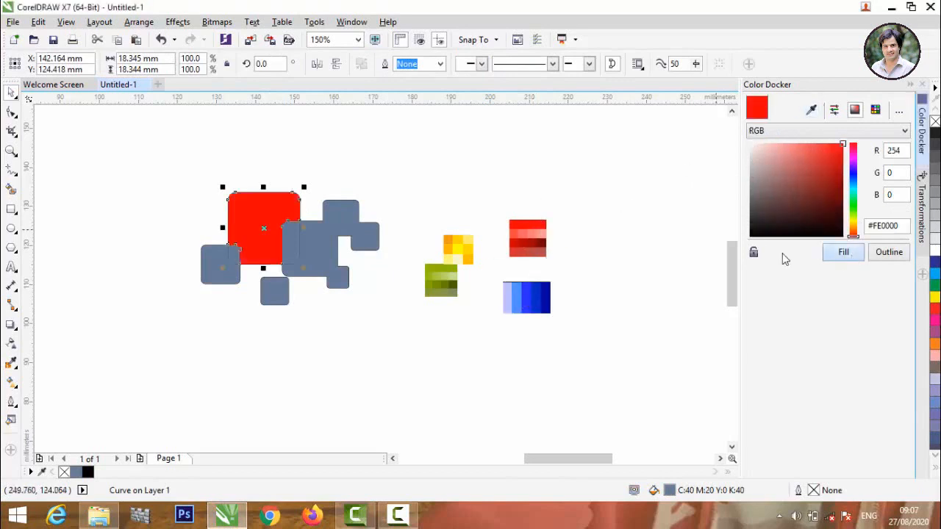
{"action": "left_click", "coordinate": [155, 276]}
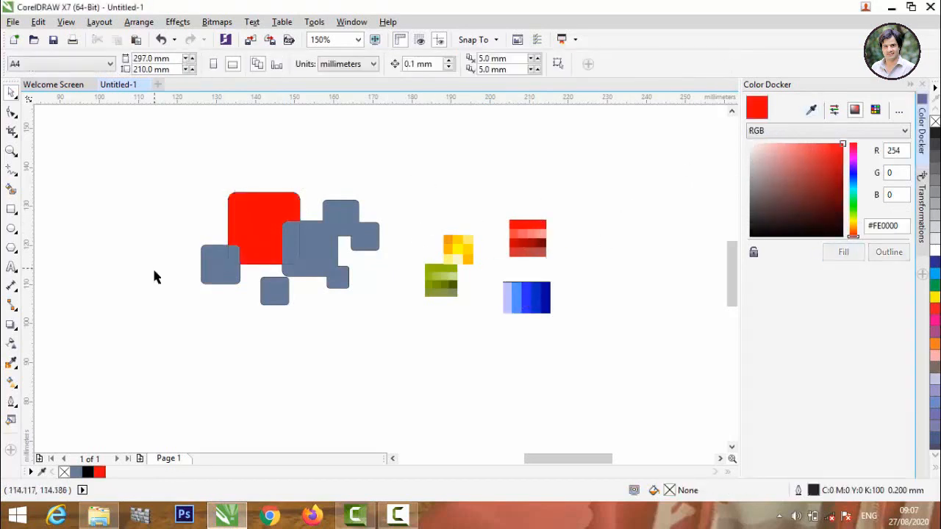
- Fill the small square at the large square's lower-left corner with yellow #FFFF00 sampled from the yellow swatch
{"action": "left_click", "coordinate": [218, 265]}
{"action": "left_click", "coordinate": [812, 110]}
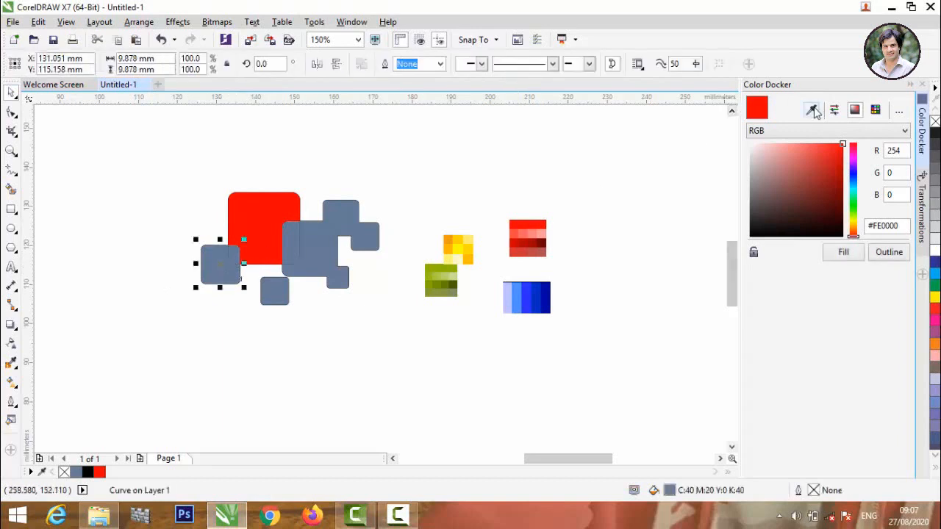
{"action": "left_click", "coordinate": [471, 253]}
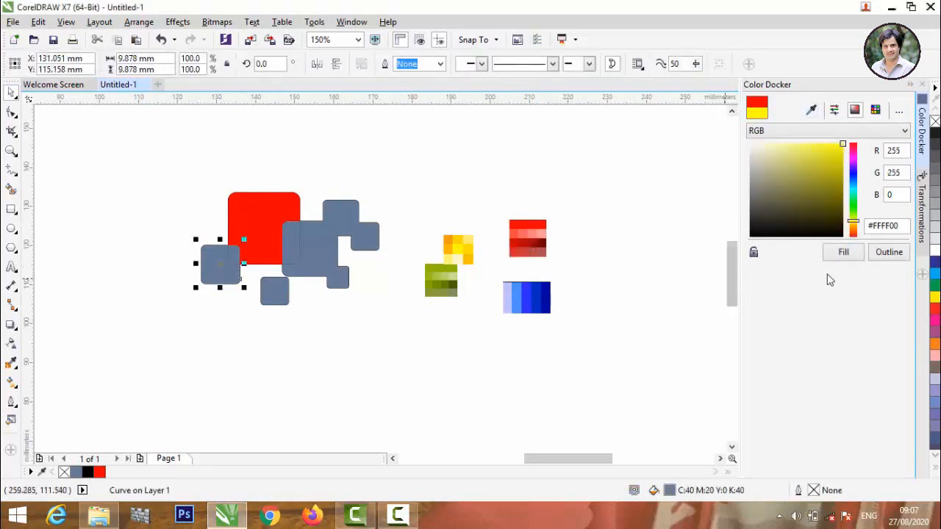
{"action": "left_click", "coordinate": [841, 253]}
{"action": "left_click", "coordinate": [230, 372]}
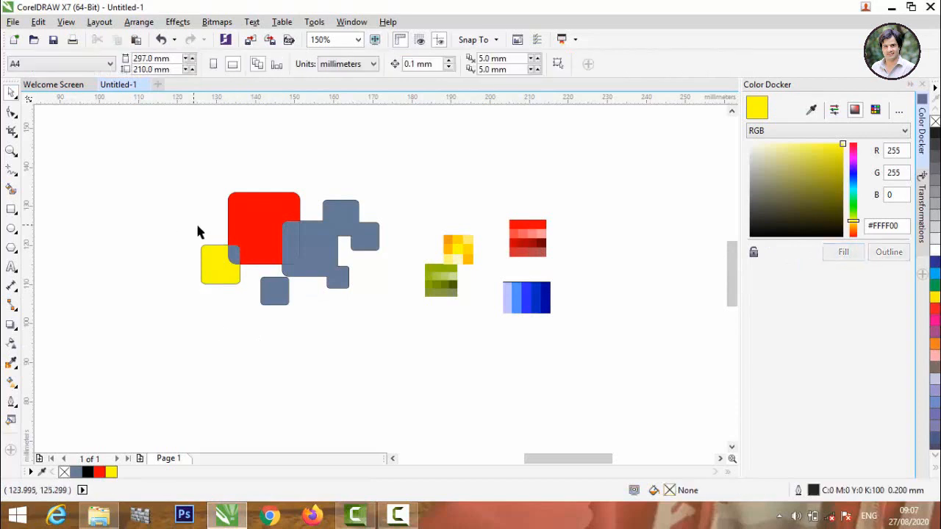
- Enlarge the four colour swatches together and place the green palette under the yellow one, clear of the blue swatch
{"action": "scroll", "coordinate": [197, 230], "scroll_direction": "up", "scroll_amount": 1}
{"action": "scroll", "coordinate": [537, 229], "scroll_direction": "down", "scroll_amount": 1}
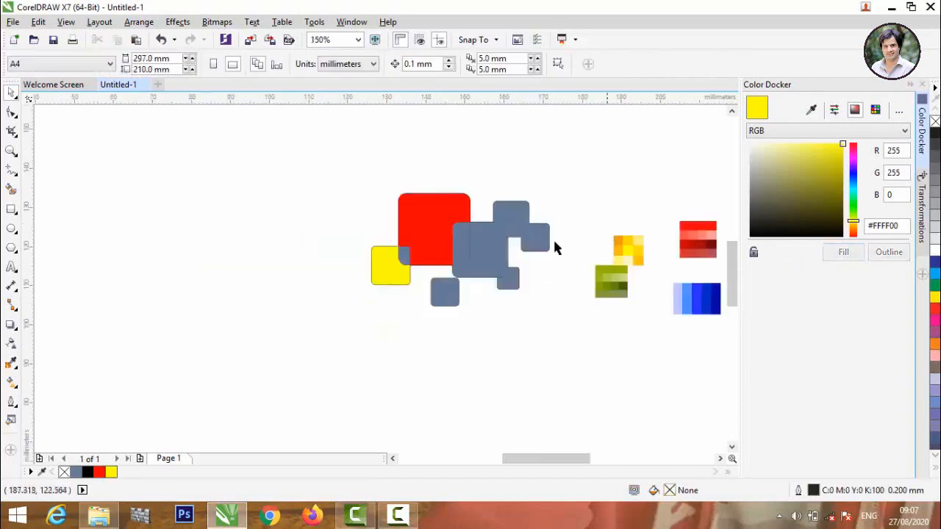
{"action": "left_click_drag", "start_coordinate": [575, 154], "coordinate": [760, 392]}
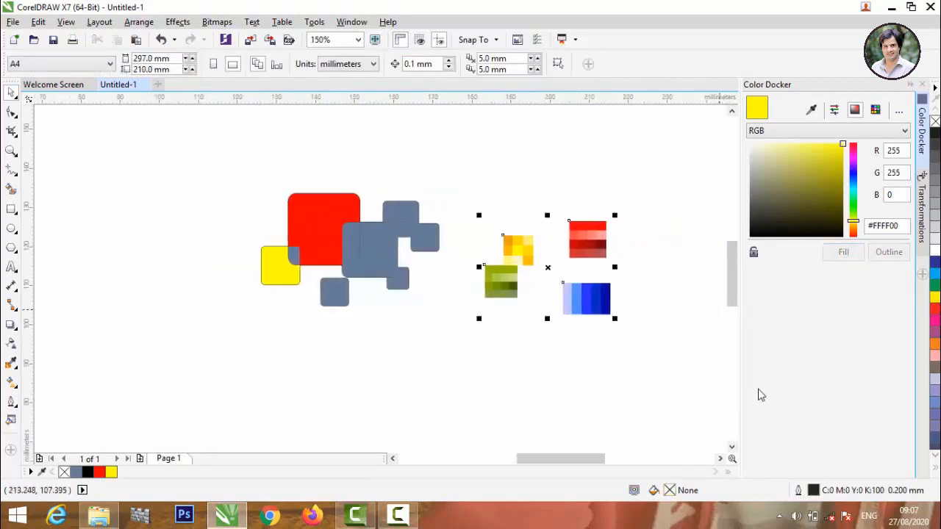
{"action": "left_click_drag", "start_coordinate": [616, 318], "coordinate": [555, 271]}
{"action": "scroll", "coordinate": [373, 226], "scroll_direction": "up", "scroll_amount": 1}
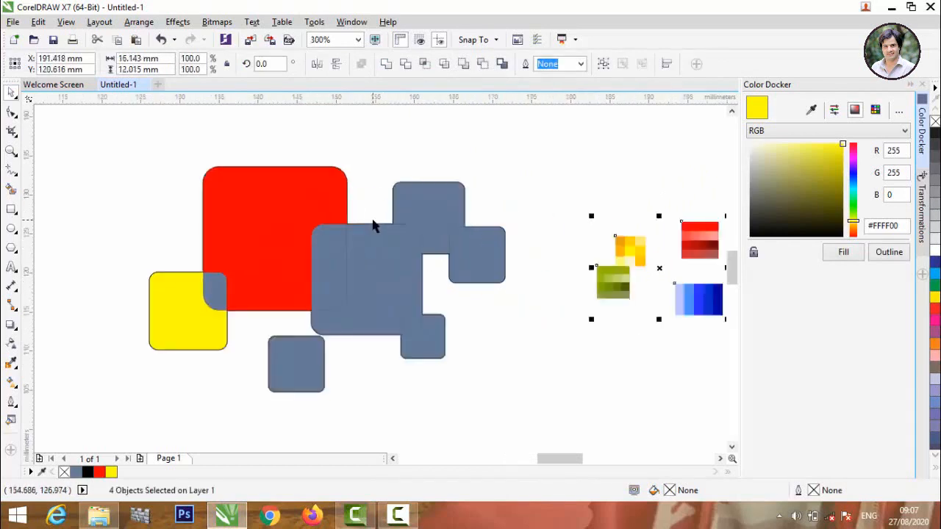
{"action": "left_click_drag", "start_coordinate": [591, 215], "coordinate": [502, 150]}
{"action": "left_click", "coordinate": [617, 341]}
{"action": "left_click_drag", "start_coordinate": [542, 284], "coordinate": [623, 329]}
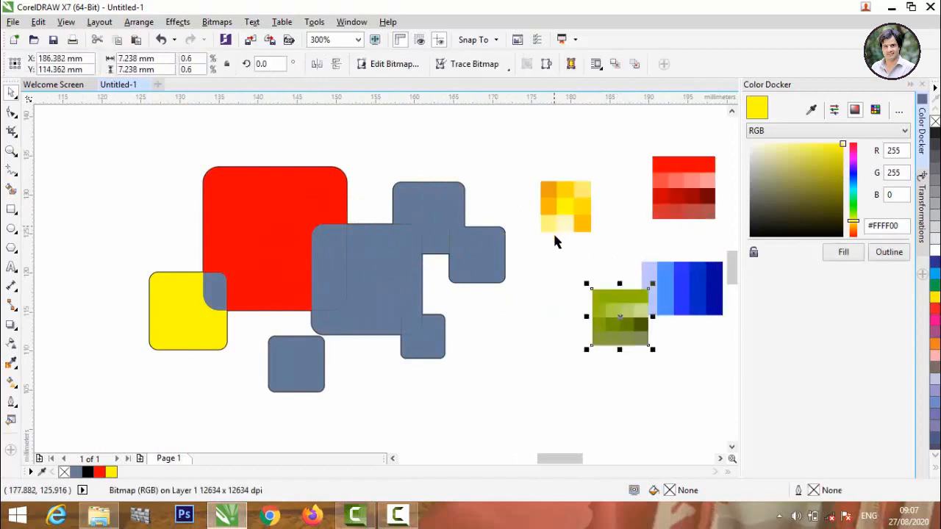
{"action": "left_click_drag", "start_coordinate": [558, 284], "coordinate": [555, 283]}
{"action": "left_click", "coordinate": [529, 363]}
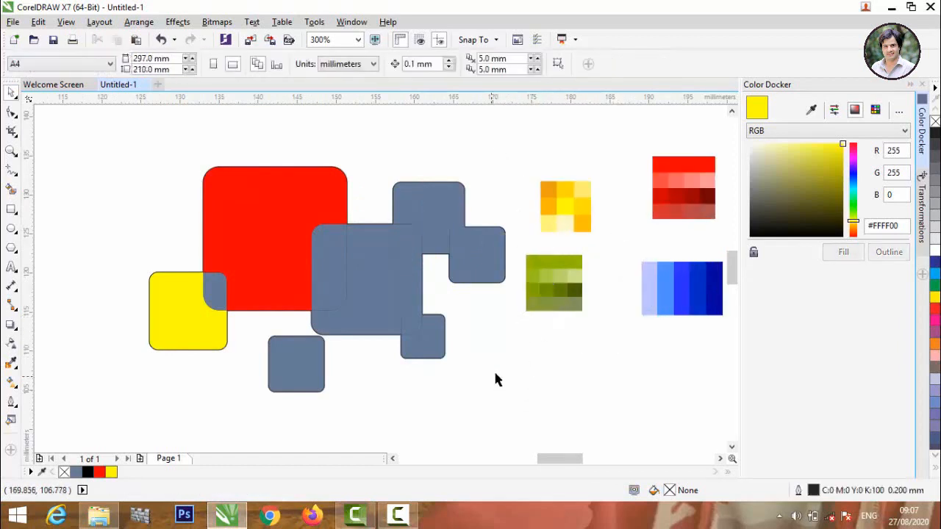
- Fill the detached small square below the large red one with green #8DB600 sampled from the green palette
{"action": "left_click", "coordinate": [302, 372]}
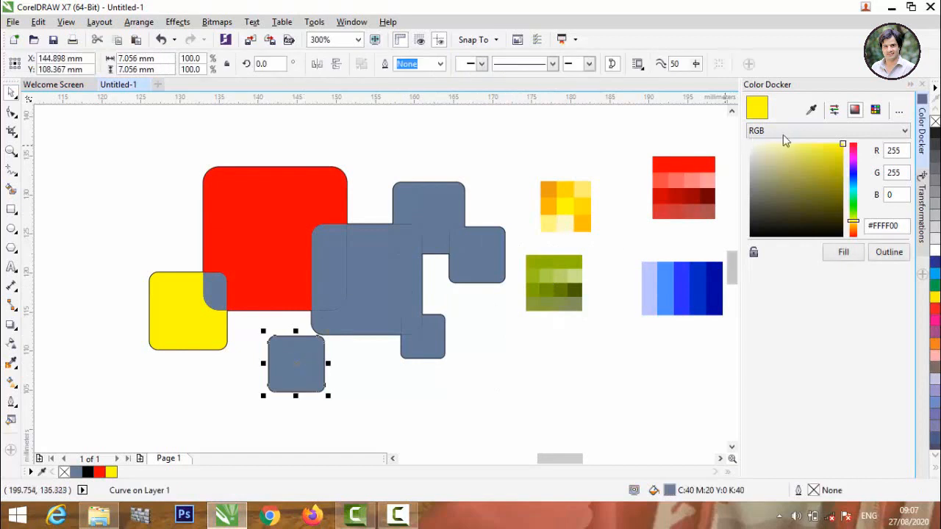
{"action": "left_click", "coordinate": [811, 110]}
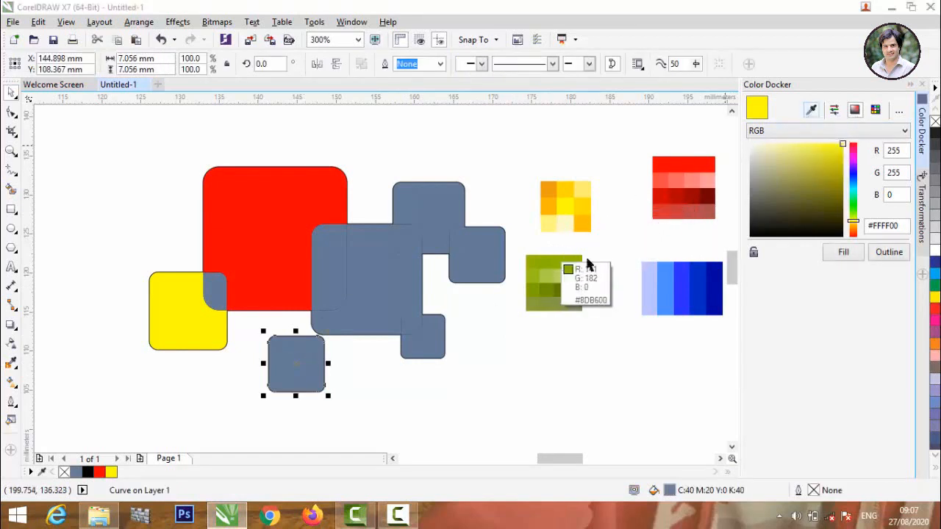
{"action": "left_click", "coordinate": [579, 263]}
{"action": "left_click", "coordinate": [854, 254]}
{"action": "left_click", "coordinate": [455, 379]}
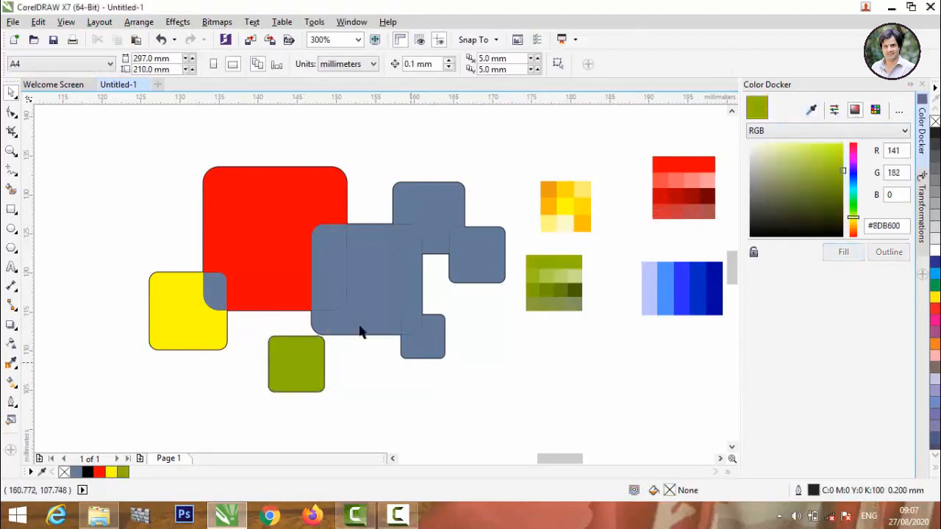
- Fill the overlap between the red and yellow squares with dark red #720000 sampled from the red swatch
{"action": "left_click", "coordinate": [216, 296]}
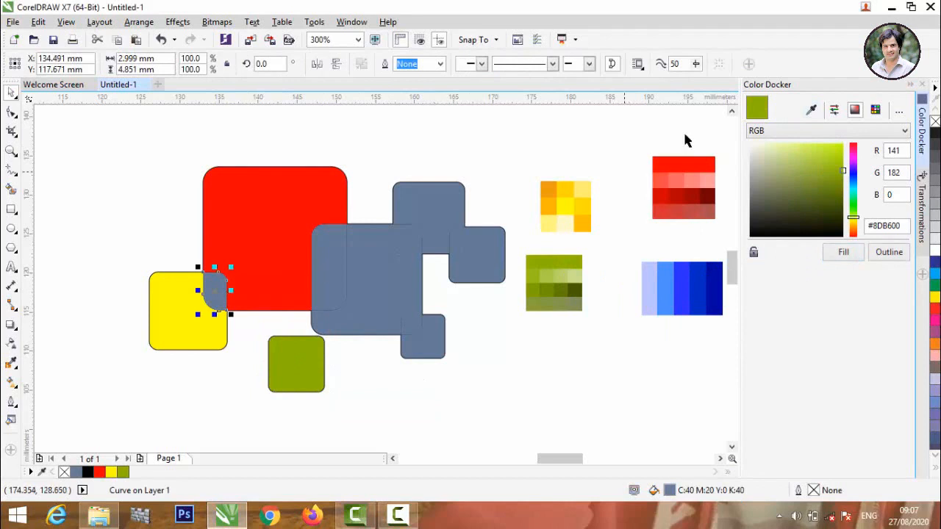
{"action": "left_click", "coordinate": [811, 112]}
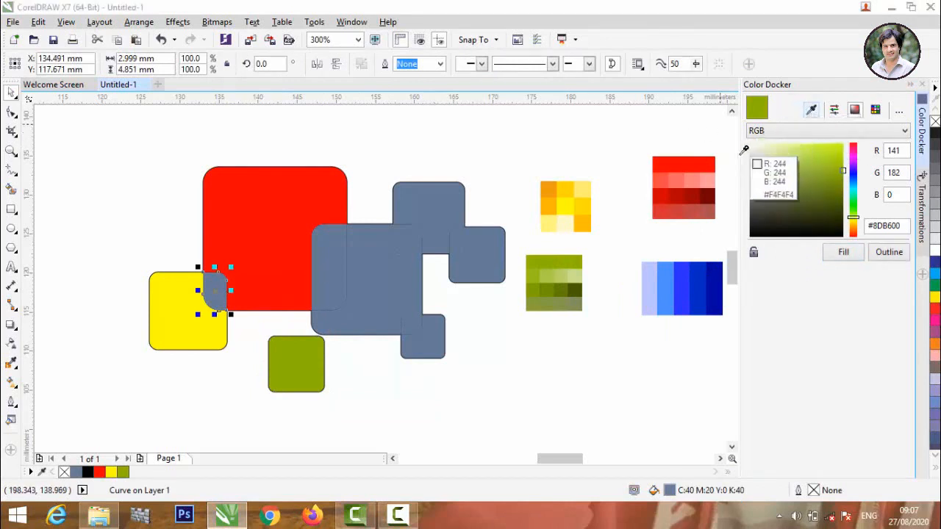
{"action": "left_click", "coordinate": [709, 196]}
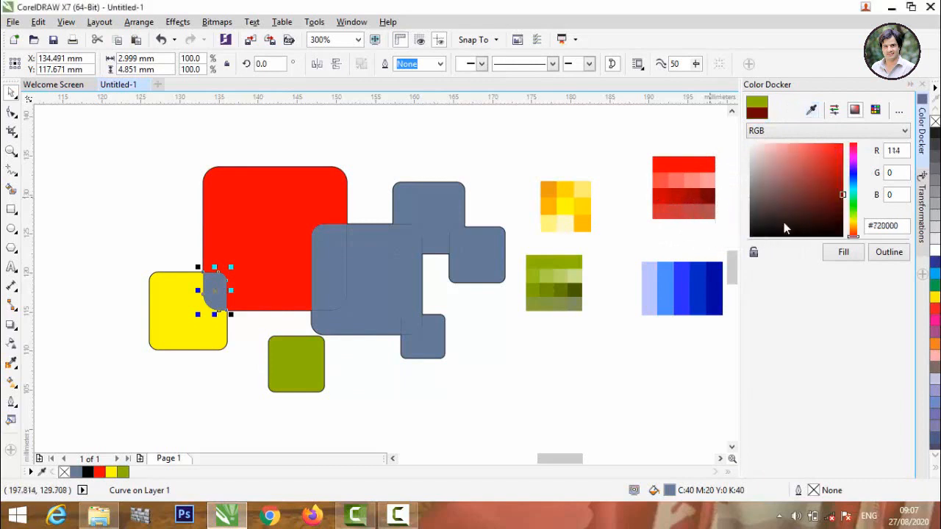
{"action": "left_click", "coordinate": [834, 254]}
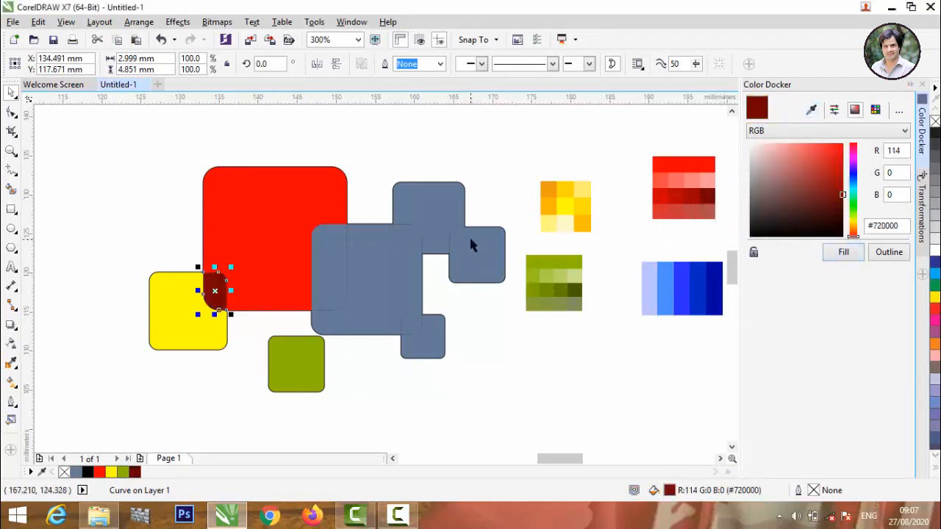
- Try amber #FFBF00 from the yellow swatch as the fill for the overlap between the red and medium squares
{"action": "left_click", "coordinate": [333, 253]}
{"action": "left_click", "coordinate": [811, 111]}
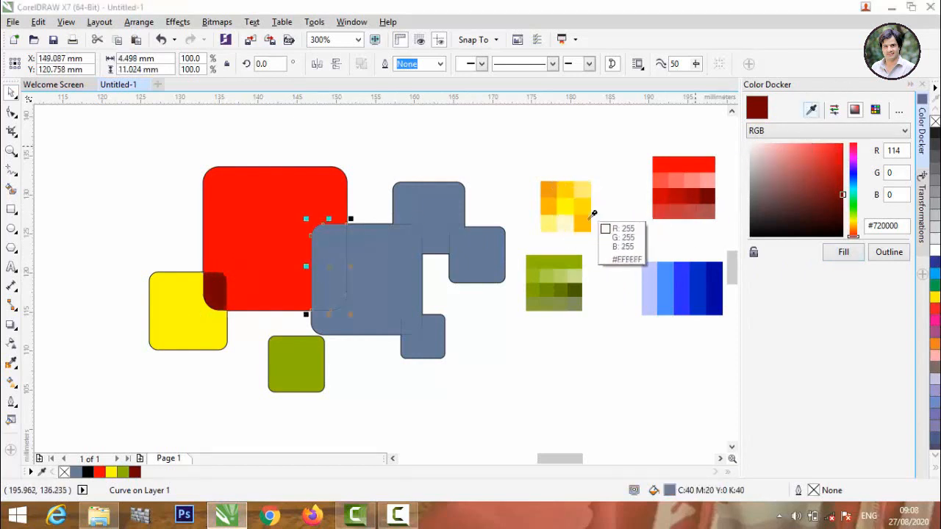
{"action": "left_click", "coordinate": [585, 219]}
{"action": "left_click", "coordinate": [841, 253]}
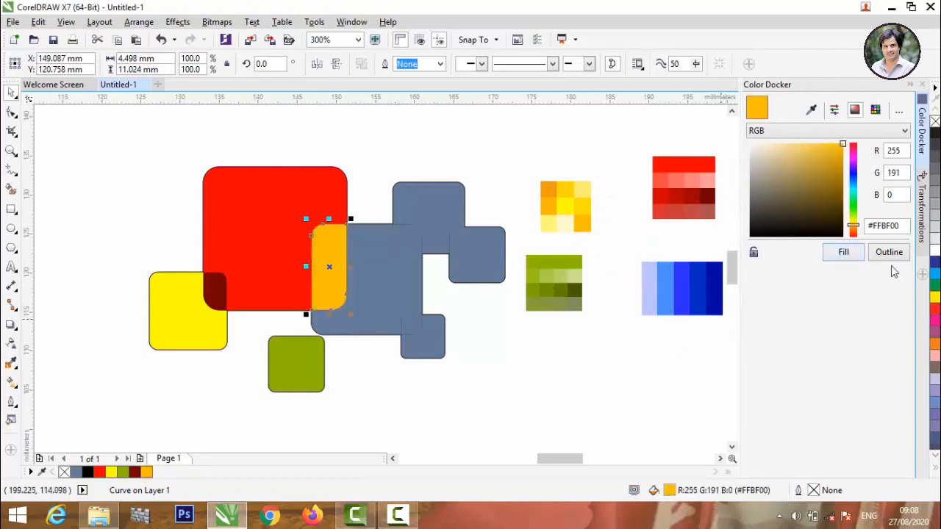
- Recolour the overlap between the red and medium squares with orange, deepened to C0 M75 Y100 K0
{"action": "left_click", "coordinate": [935, 346]}
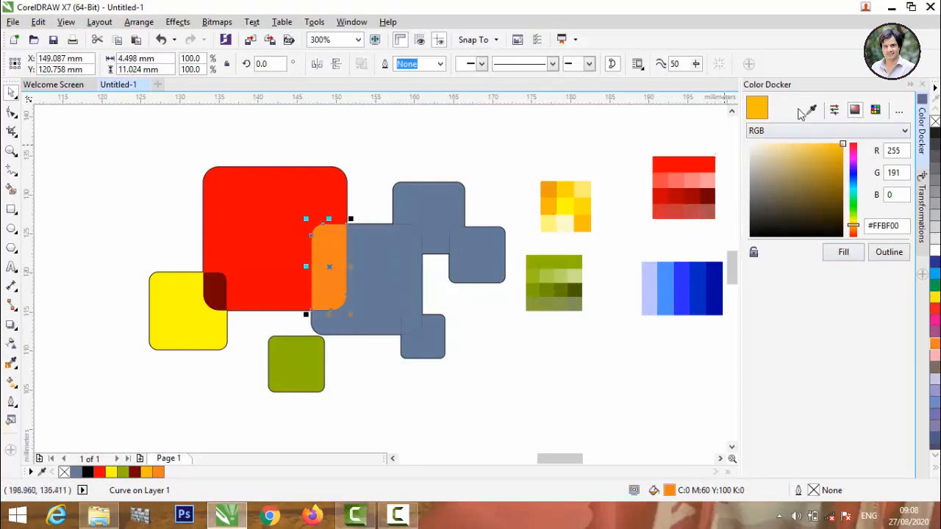
{"action": "left_click", "coordinate": [812, 110]}
{"action": "left_click", "coordinate": [337, 259]}
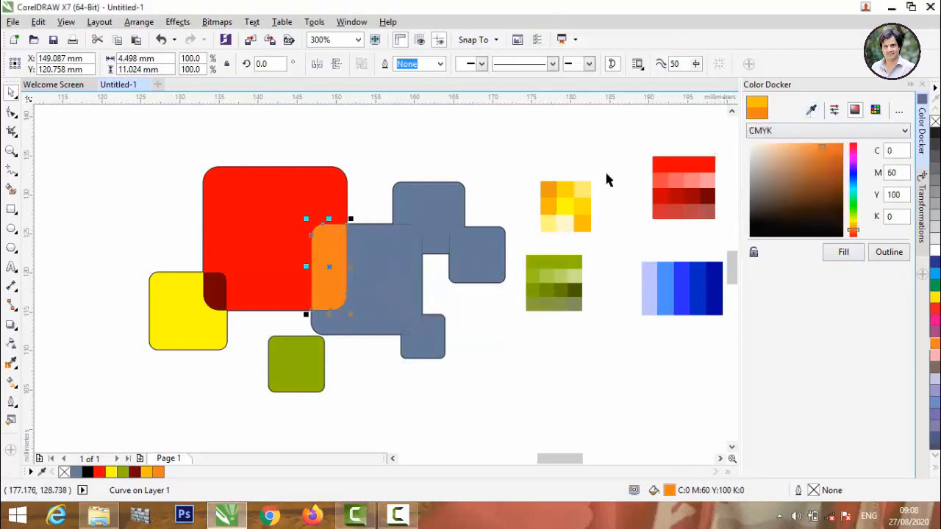
{"action": "left_click", "coordinate": [844, 141]}
{"action": "left_click", "coordinate": [843, 252]}
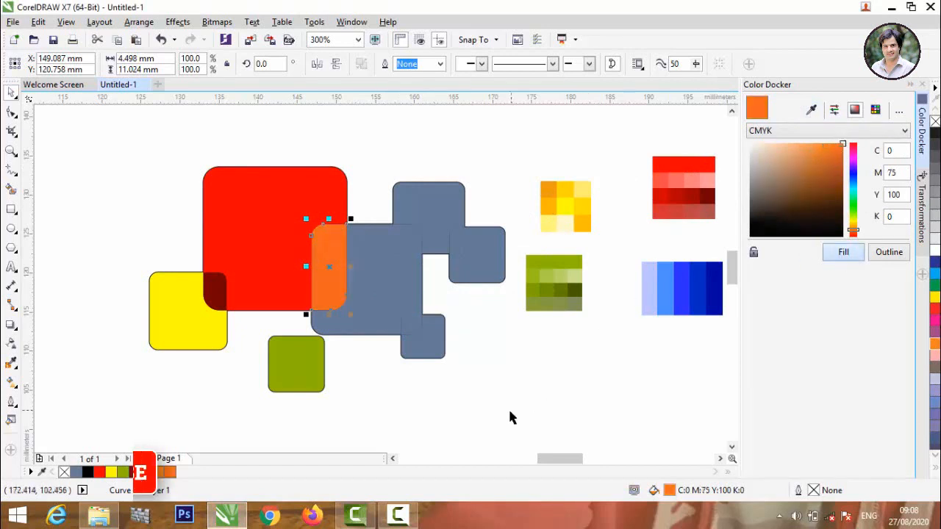
{"action": "left_click", "coordinate": [510, 416]}
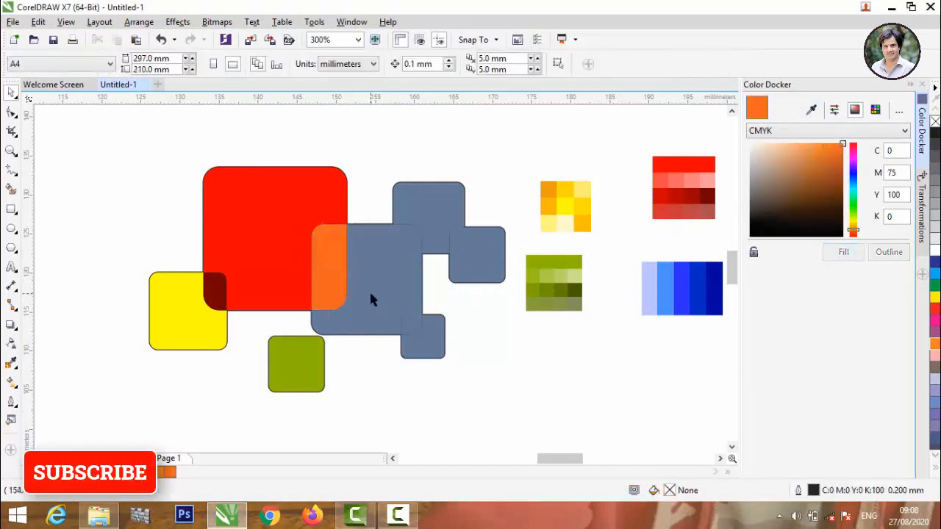
- Fill the main part of the medium square with slightly darkened yellow #EDED03, based on the swatch yellow
{"action": "left_click", "coordinate": [371, 299]}
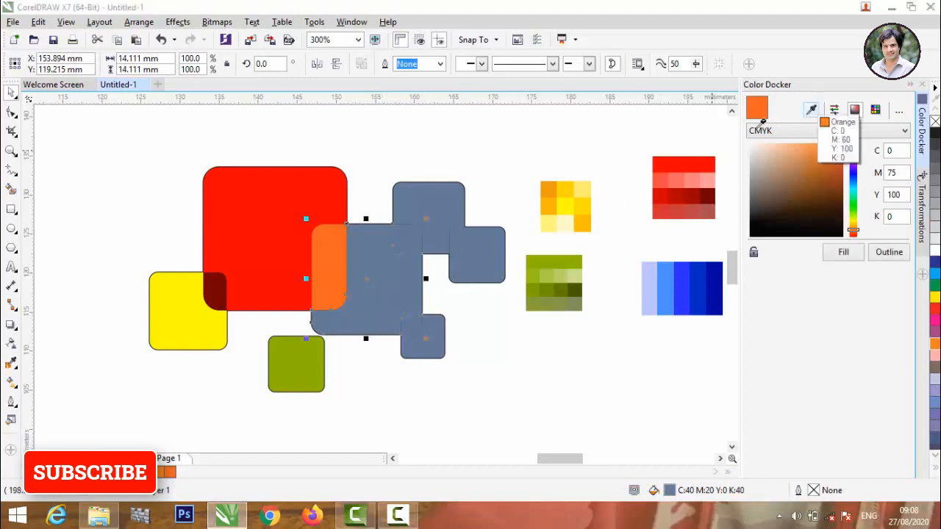
{"action": "left_click", "coordinate": [810, 110]}
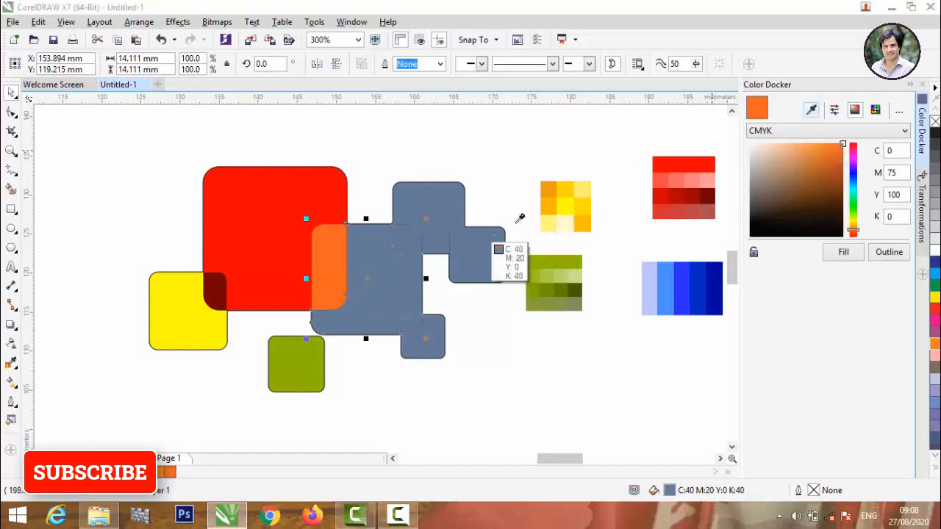
{"action": "left_click", "coordinate": [572, 196]}
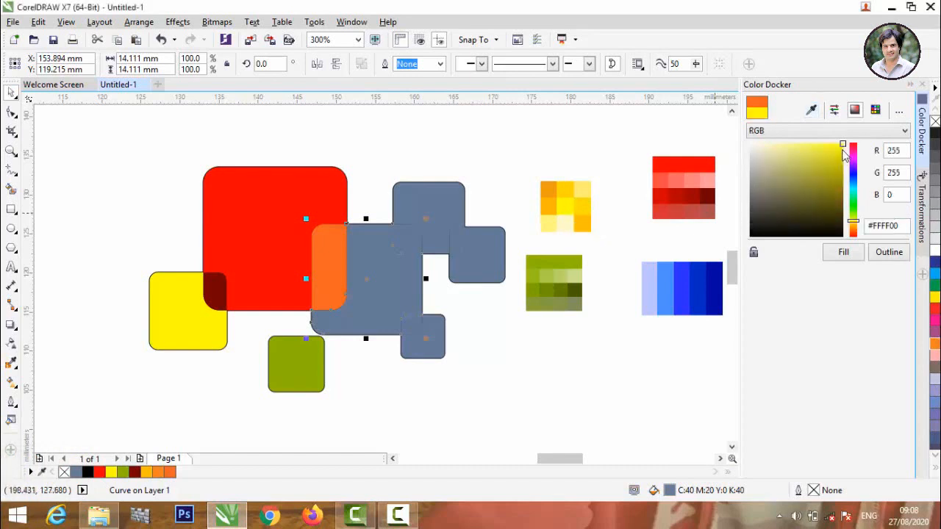
{"action": "left_click_drag", "start_coordinate": [843, 150], "coordinate": [844, 155]}
{"action": "left_click", "coordinate": [843, 252]}
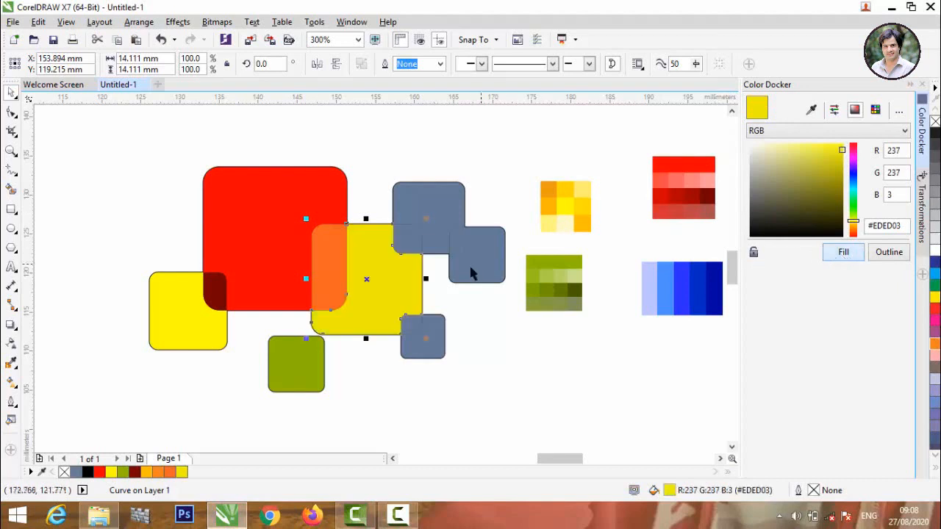
- Fill the medium square's upper-right overlap with muted yellow #D1D136 and its lower-right overlap with darker olive yellow #B8B81A
{"action": "left_click", "coordinate": [407, 244]}
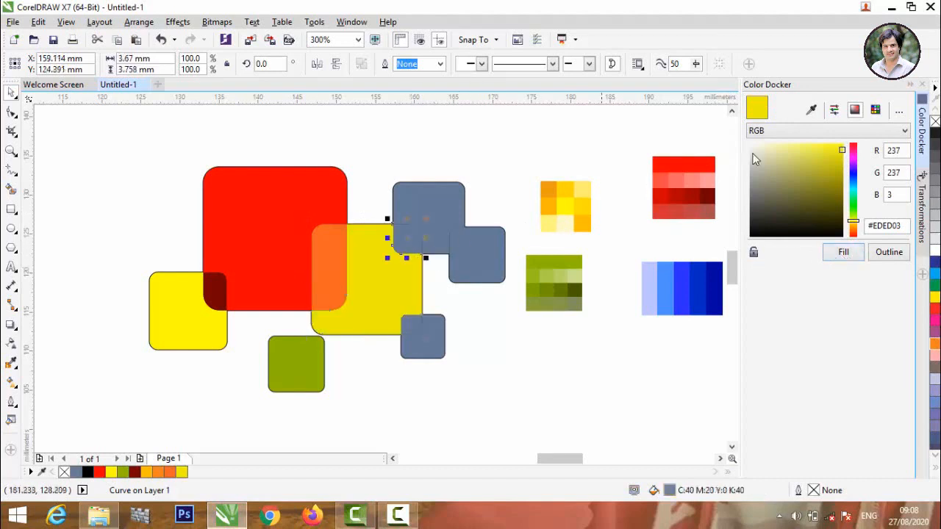
{"action": "left_click", "coordinate": [818, 159]}
{"action": "left_click", "coordinate": [838, 252]}
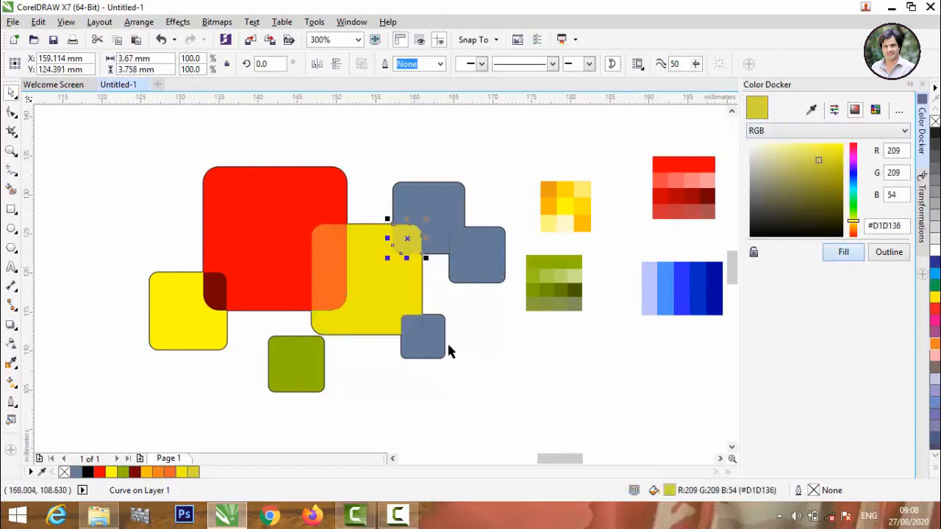
{"action": "left_click", "coordinate": [412, 323]}
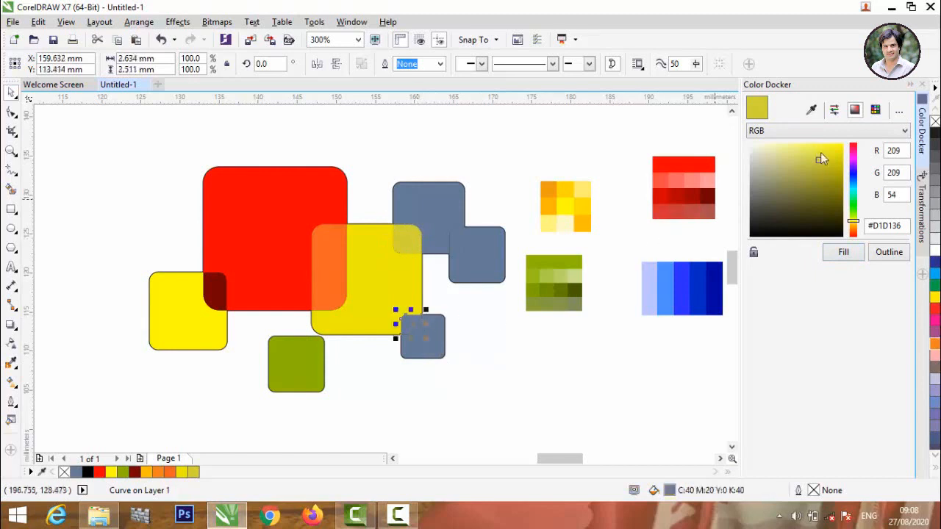
{"action": "left_click", "coordinate": [830, 170]}
{"action": "left_click", "coordinate": [843, 252]}
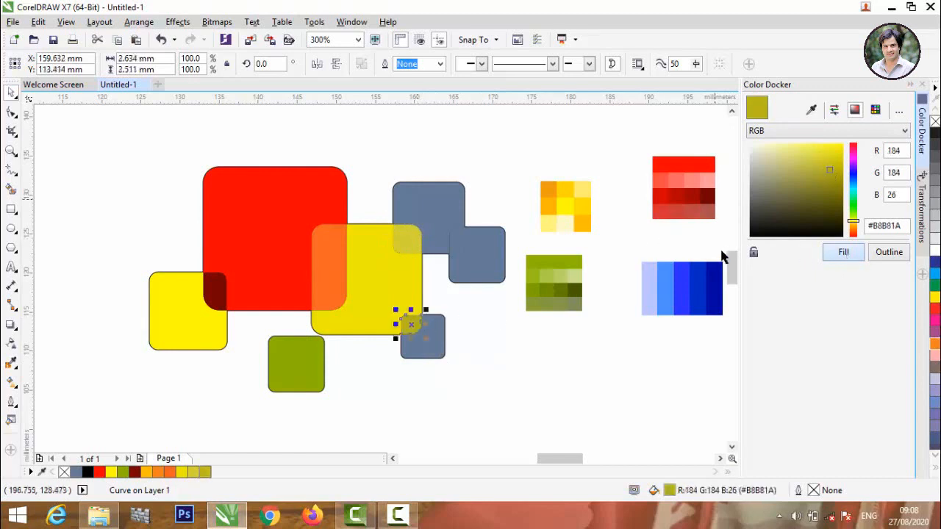
- Fill the small square below the medium square's lower-right overlap with blue #387DEB, based on the blue swatch
{"action": "left_click", "coordinate": [434, 352]}
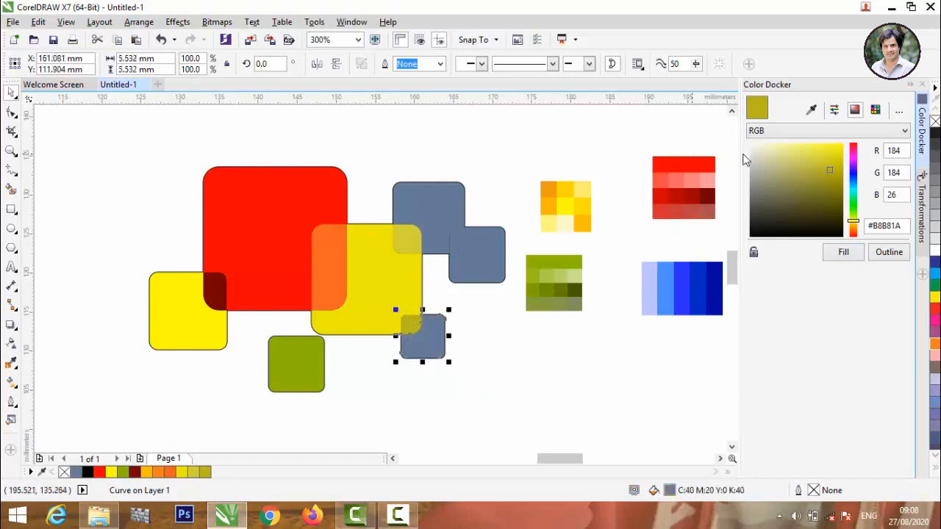
{"action": "left_click", "coordinate": [811, 109]}
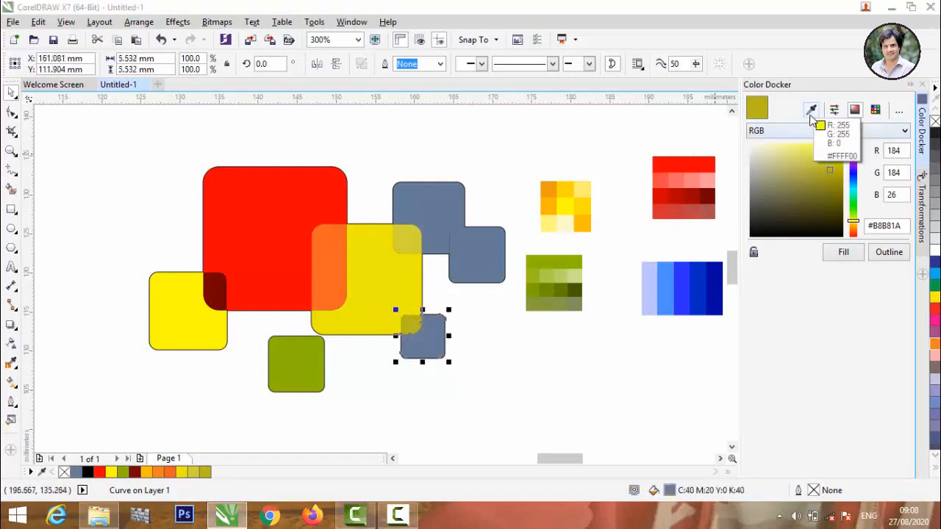
{"action": "left_click", "coordinate": [675, 291]}
{"action": "left_click", "coordinate": [819, 150]}
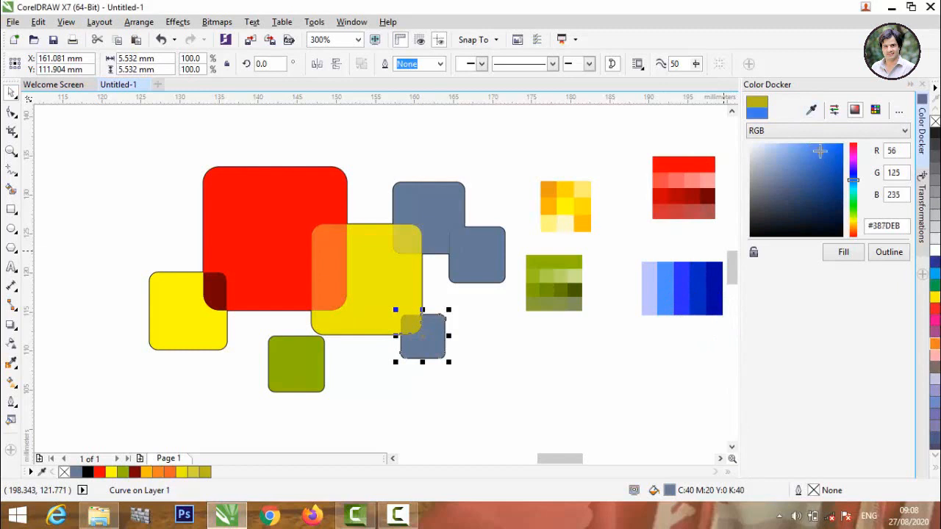
{"action": "left_click", "coordinate": [843, 254]}
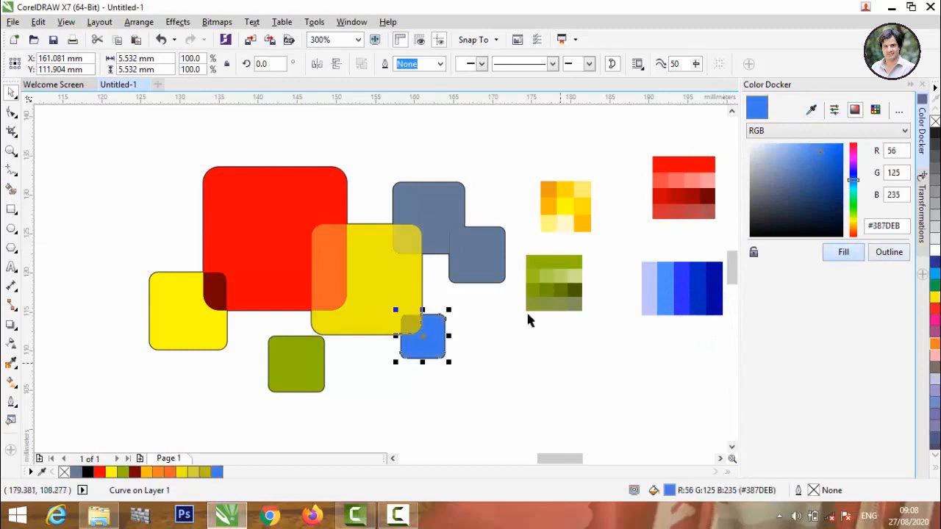
- Try pale blue #BAC2FF from the blue swatch as the fill for the square at the medium square's upper-right corner
{"action": "left_click", "coordinate": [439, 213]}
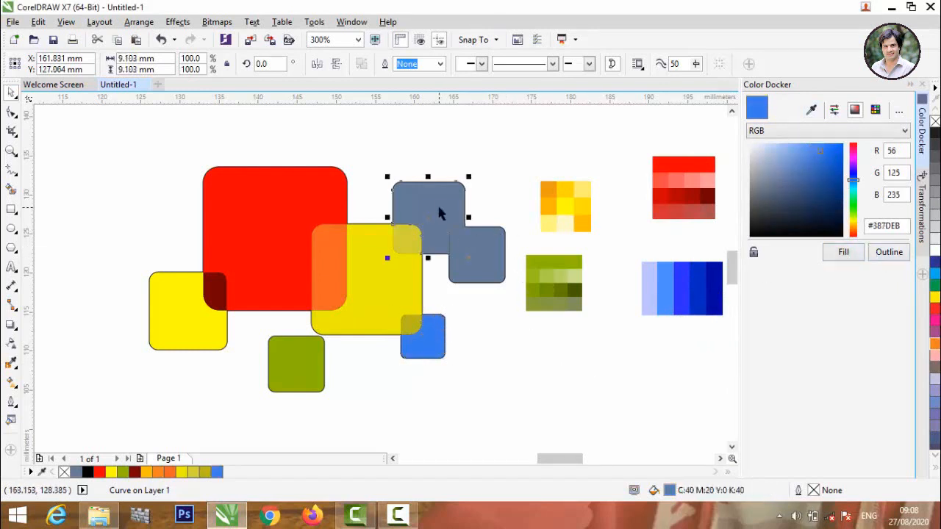
{"action": "left_click", "coordinate": [809, 111]}
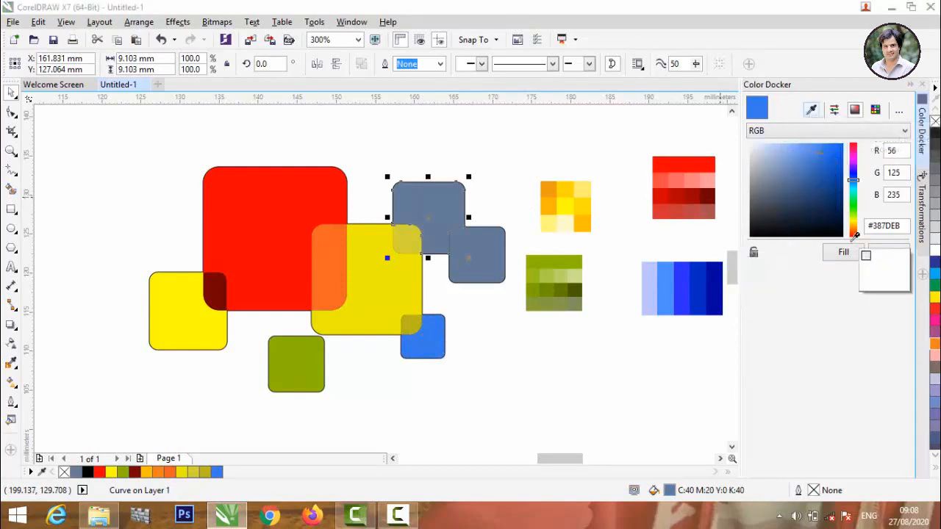
{"action": "left_click", "coordinate": [651, 278]}
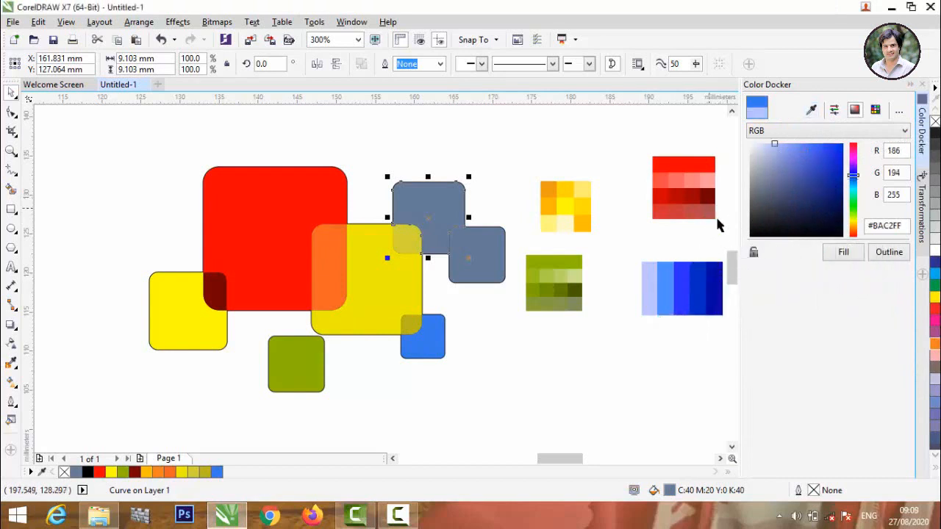
{"action": "left_click", "coordinate": [843, 252]}
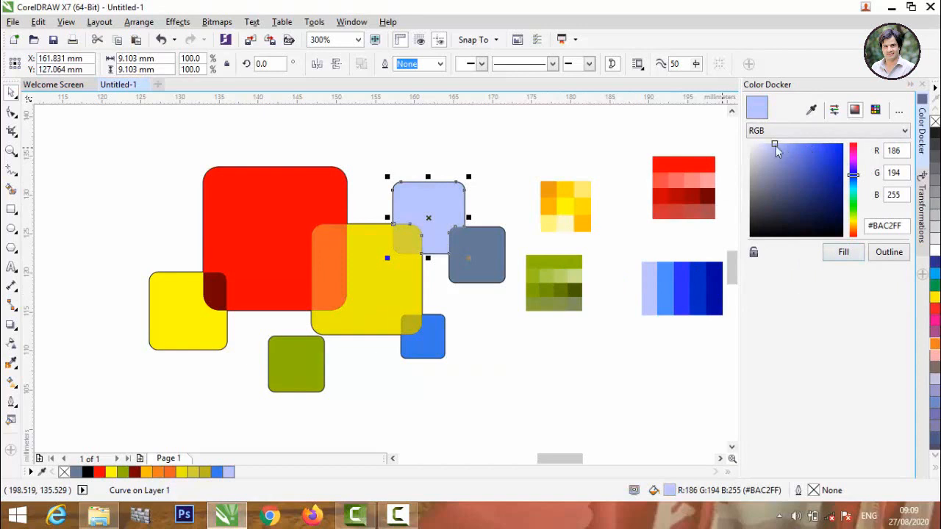
- Shift the fill of the square at the medium square's upper-right corner to bright cyan #00F4FC
{"action": "left_click_drag", "start_coordinate": [778, 147], "coordinate": [806, 150]}
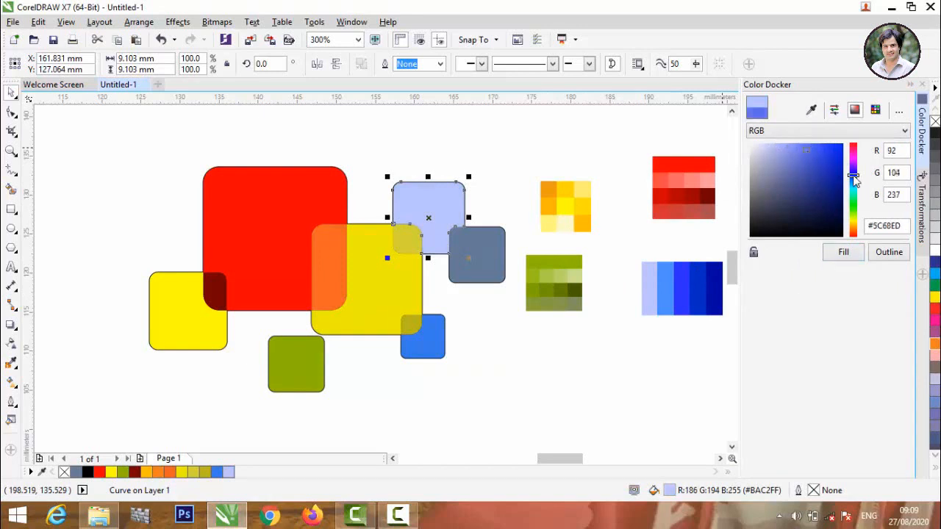
{"action": "left_click_drag", "start_coordinate": [853, 180], "coordinate": [853, 193]}
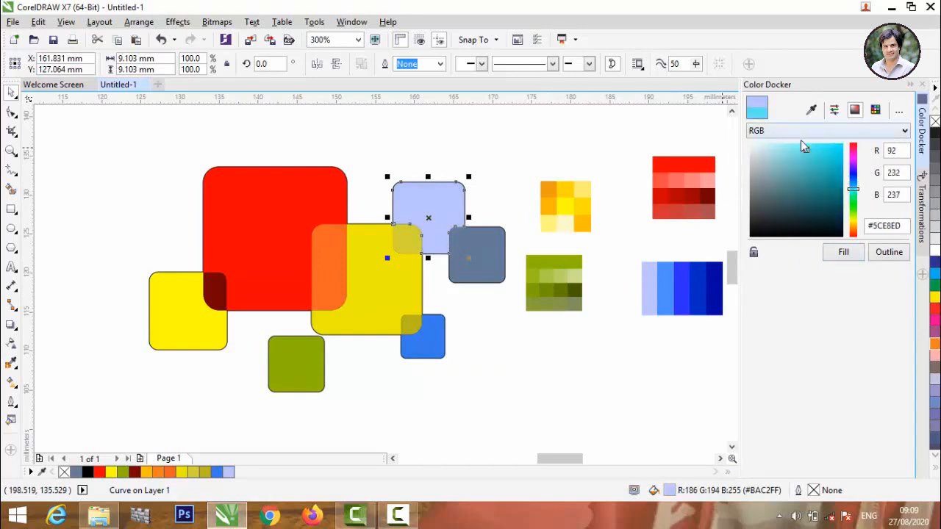
{"action": "left_click_drag", "start_coordinate": [807, 150], "coordinate": [849, 144]}
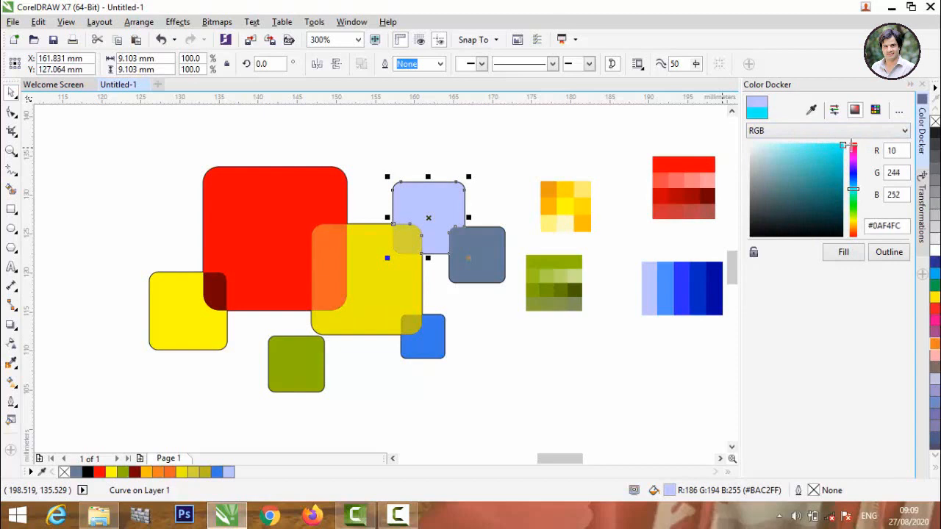
{"action": "left_click", "coordinate": [842, 252]}
{"action": "left_click", "coordinate": [541, 169]}
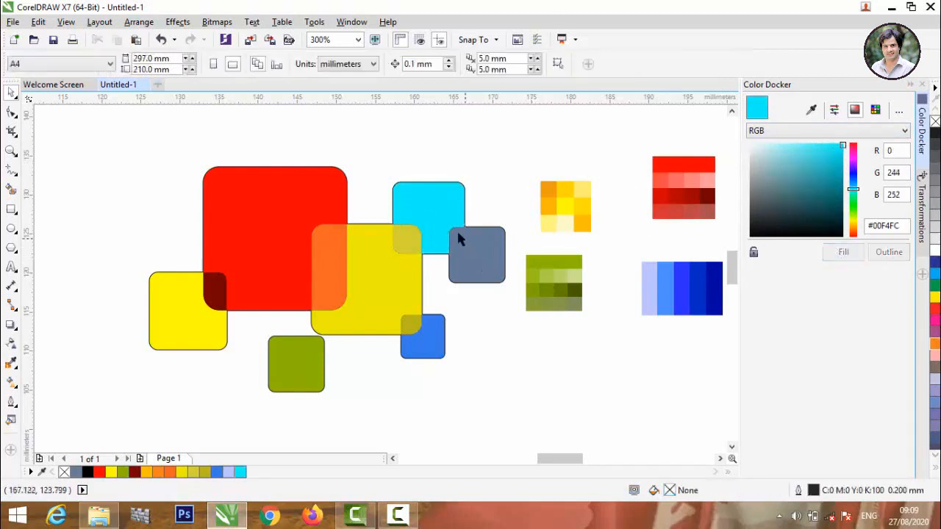
- Fill the overlap between the cyan square and its grey-blue neighbour with dark blue #0229BF sampled from the blue swatch
{"action": "left_click", "coordinate": [457, 237]}
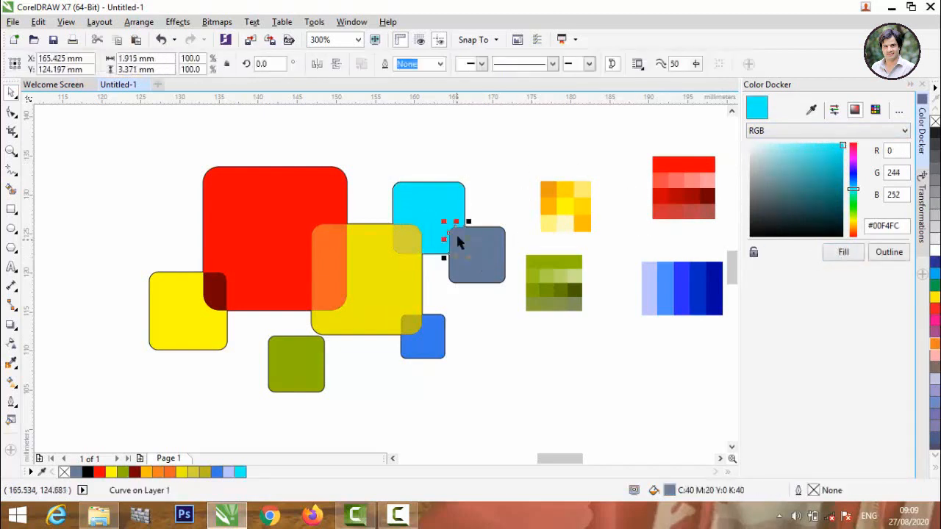
{"action": "left_click", "coordinate": [812, 110]}
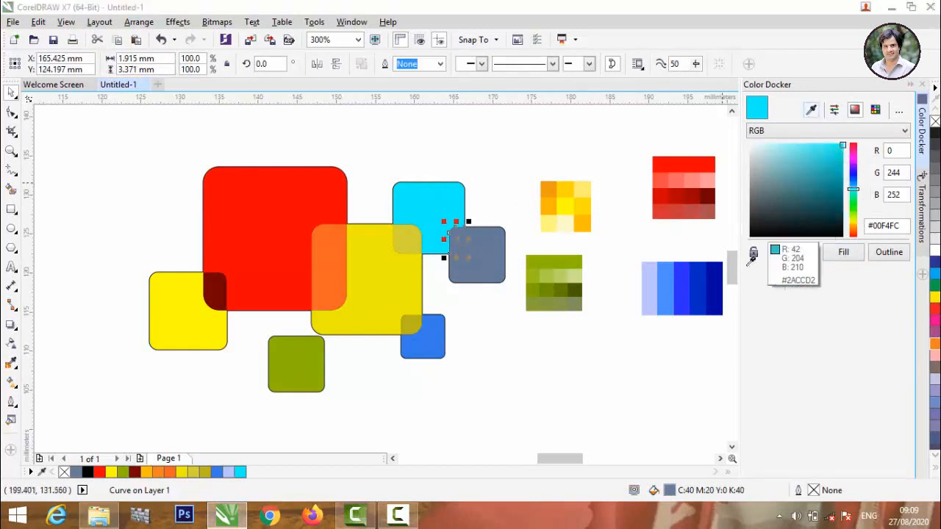
{"action": "left_click", "coordinate": [698, 277]}
{"action": "left_click", "coordinate": [842, 253]}
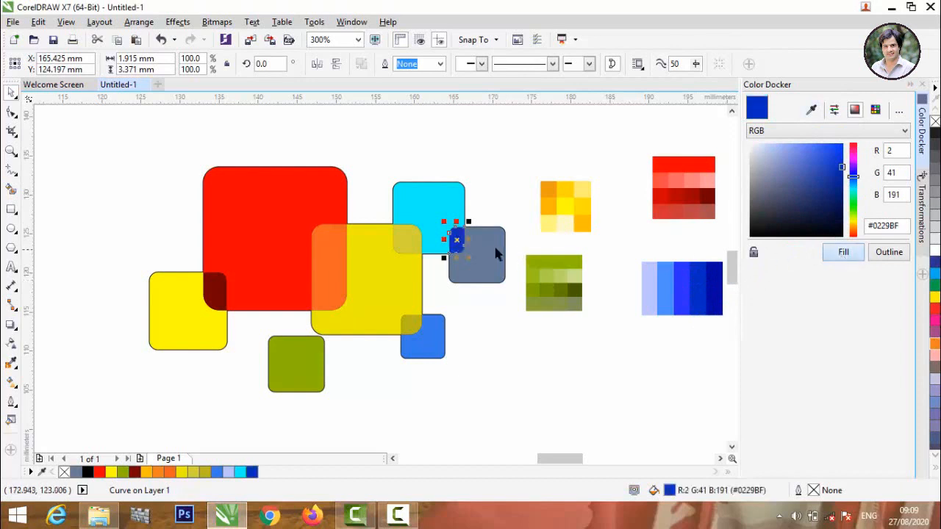
- Fill the remaining grey-blue square with teal #02B2B8, a darkened version of the cyan sampled from the adjacent square
{"action": "left_click", "coordinate": [485, 252]}
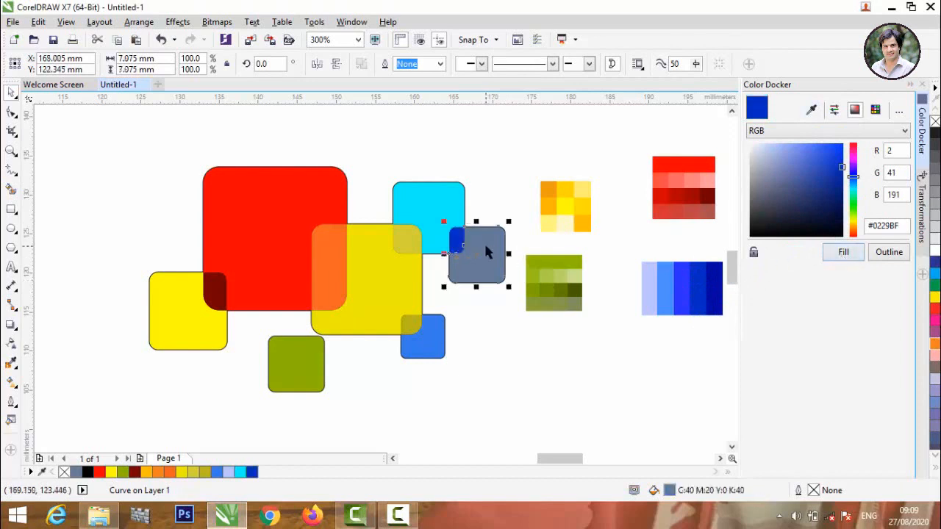
{"action": "left_click", "coordinate": [811, 111]}
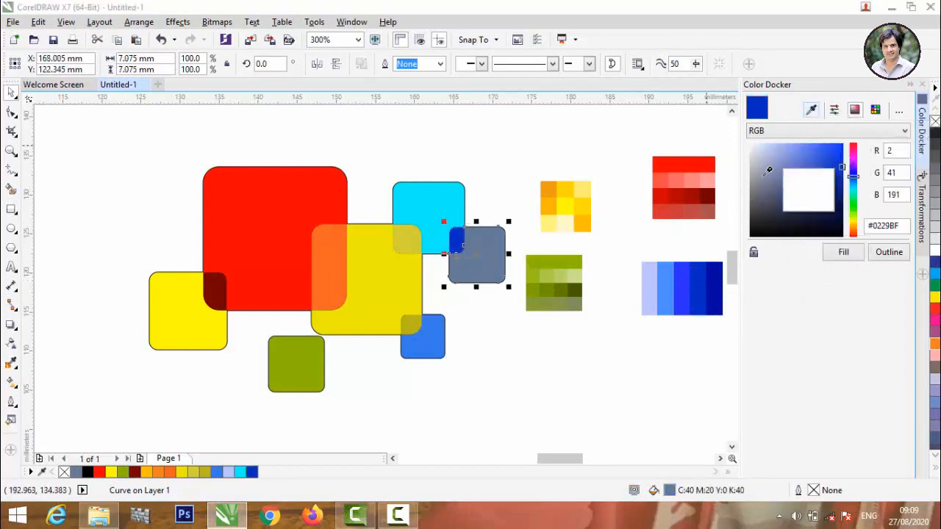
{"action": "left_click", "coordinate": [449, 197]}
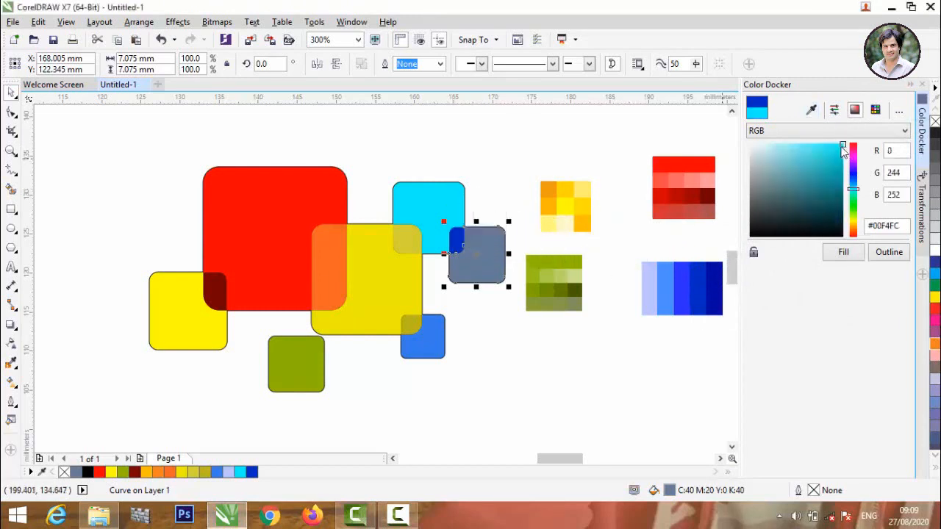
{"action": "left_click_drag", "start_coordinate": [840, 151], "coordinate": [838, 164]}
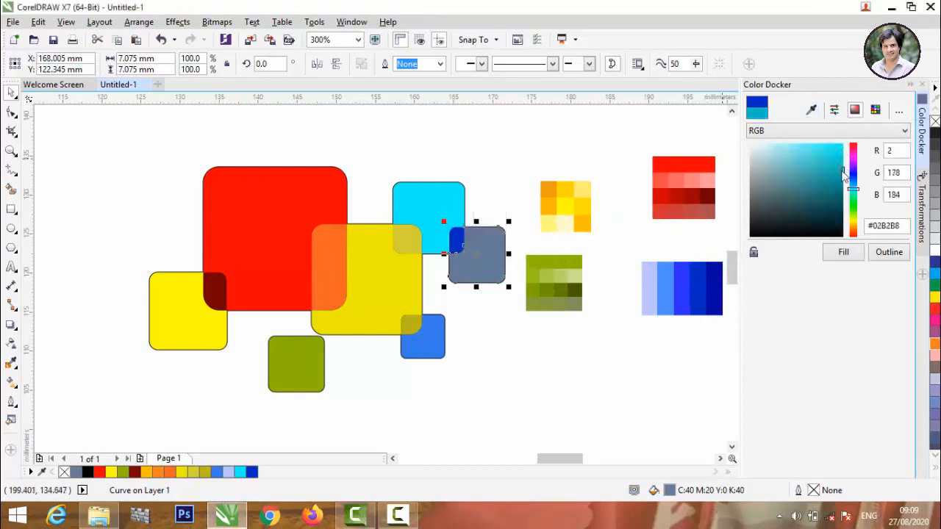
{"action": "left_click", "coordinate": [844, 259]}
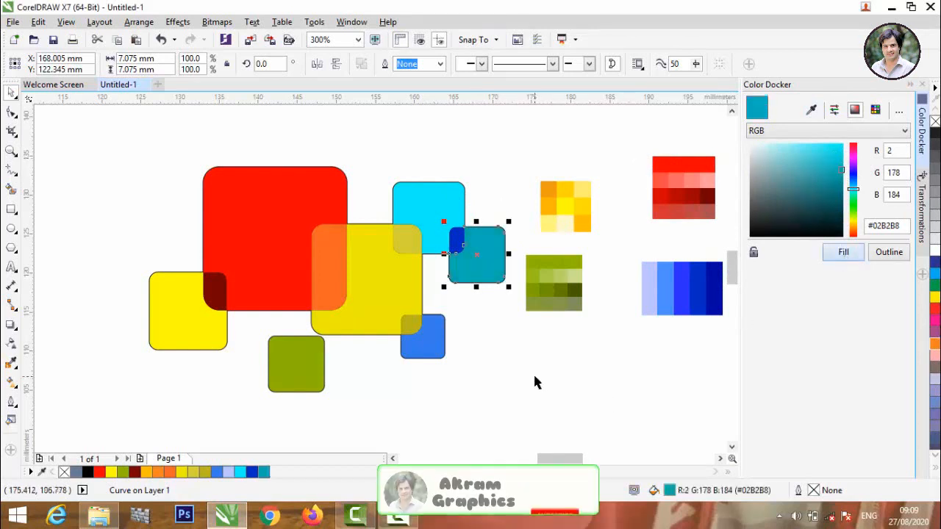
{"action": "left_click", "coordinate": [473, 301]}
- Delete the four imported colour swatches beside the design
{"action": "scroll", "coordinate": [473, 301], "scroll_direction": "down", "scroll_amount": 1}
{"action": "scroll", "coordinate": [387, 349], "scroll_direction": "up", "scroll_amount": 1}
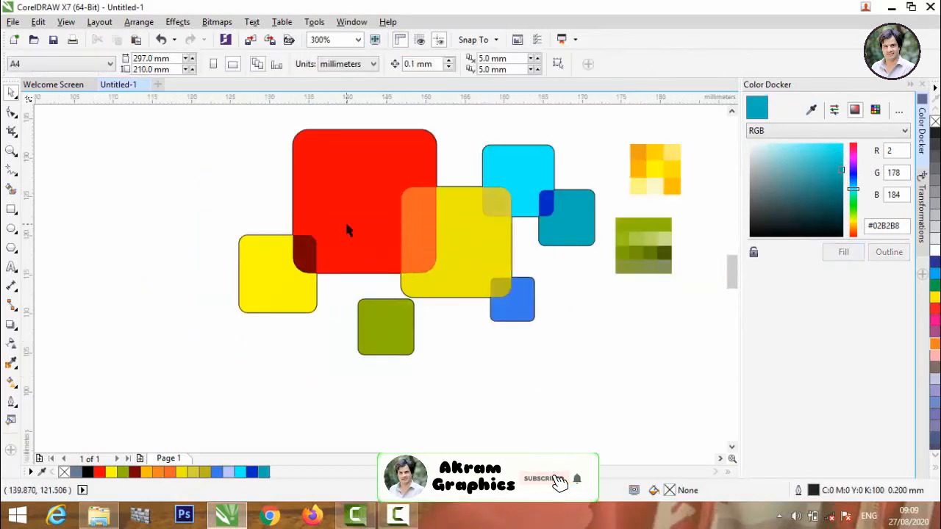
{"action": "scroll", "coordinate": [345, 220], "scroll_direction": "down", "scroll_amount": 2}
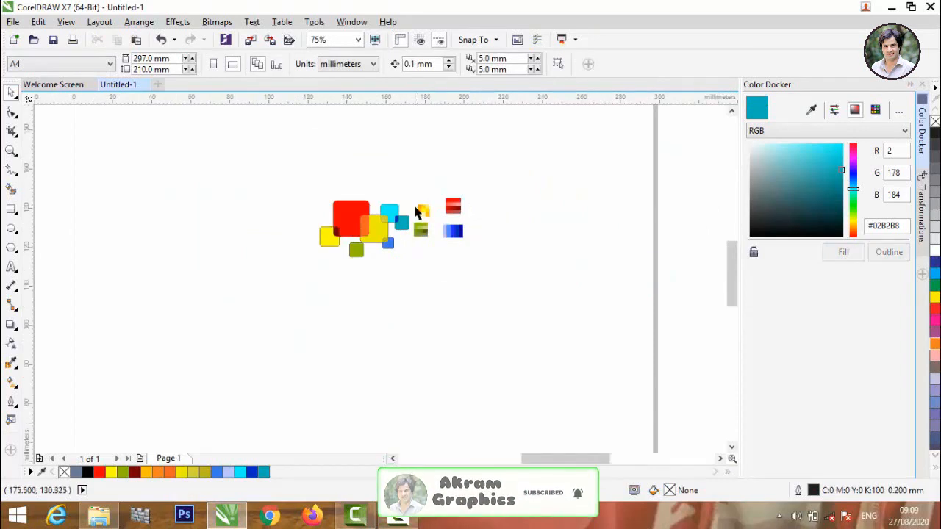
{"action": "scroll", "coordinate": [416, 211], "scroll_direction": "up", "scroll_amount": 1}
{"action": "left_click_drag", "start_coordinate": [444, 250], "coordinate": [577, 353]}
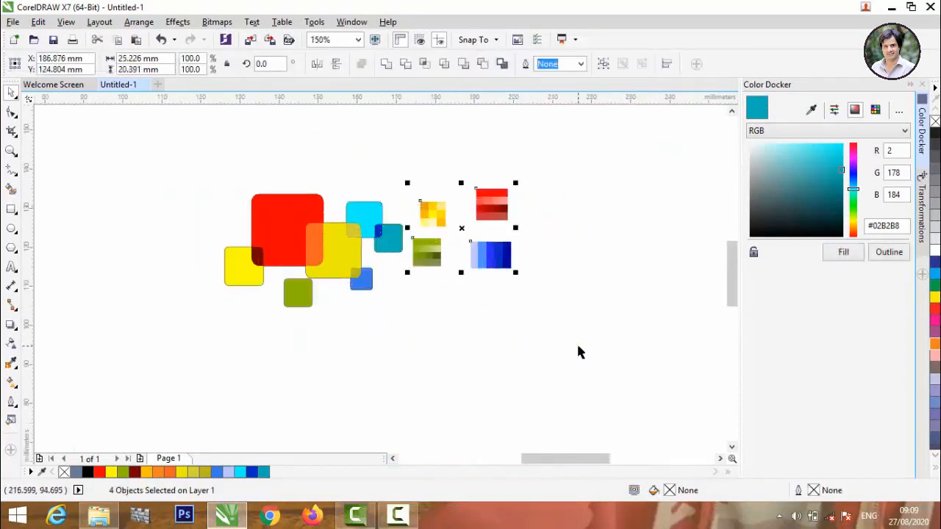
{"action": "key", "text": "Delete"}
- Remove the outlines from all the shapes in the square design by setting their outline width to None
{"action": "scroll", "coordinate": [442, 303], "scroll_direction": "down", "scroll_amount": 1}
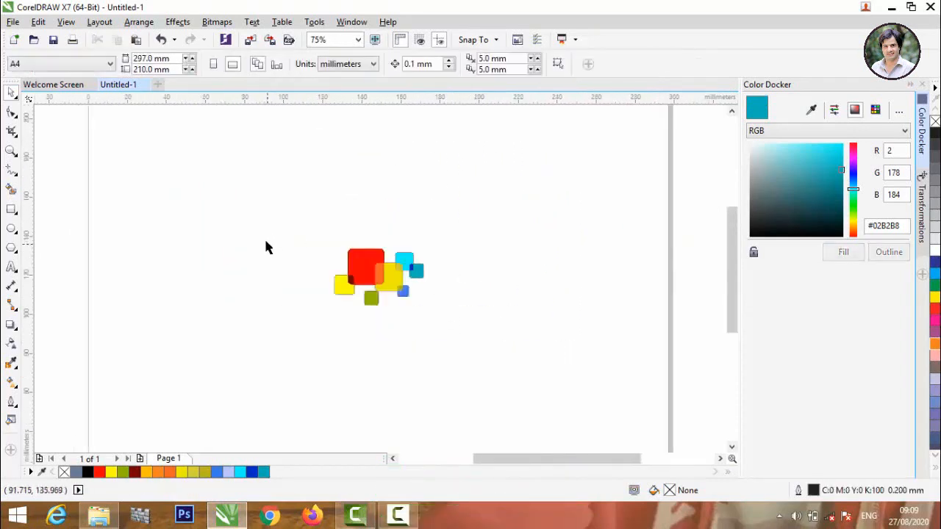
{"action": "scroll", "coordinate": [263, 236], "scroll_direction": "up", "scroll_amount": 1}
{"action": "scroll", "coordinate": [379, 257], "scroll_direction": "down", "scroll_amount": 2}
{"action": "scroll", "coordinate": [450, 323], "scroll_direction": "up", "scroll_amount": 1}
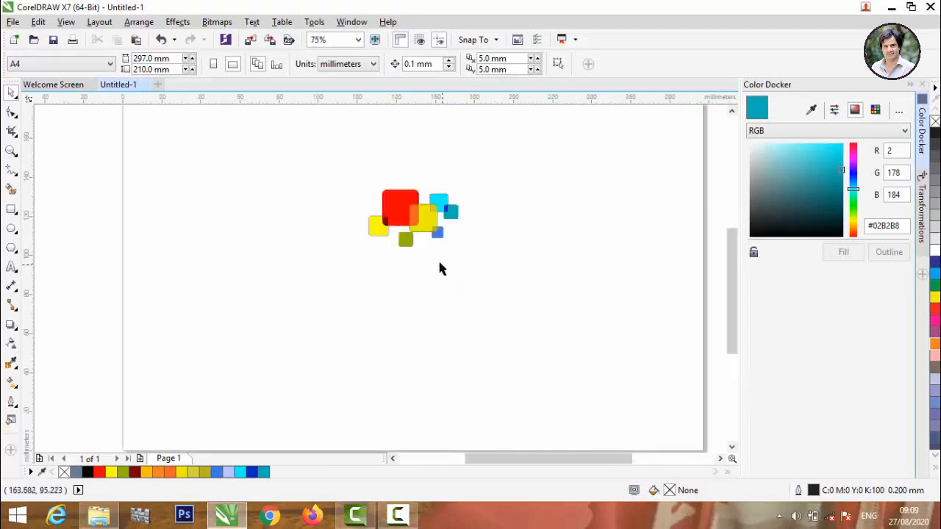
{"action": "left_click_drag", "start_coordinate": [341, 145], "coordinate": [475, 273]}
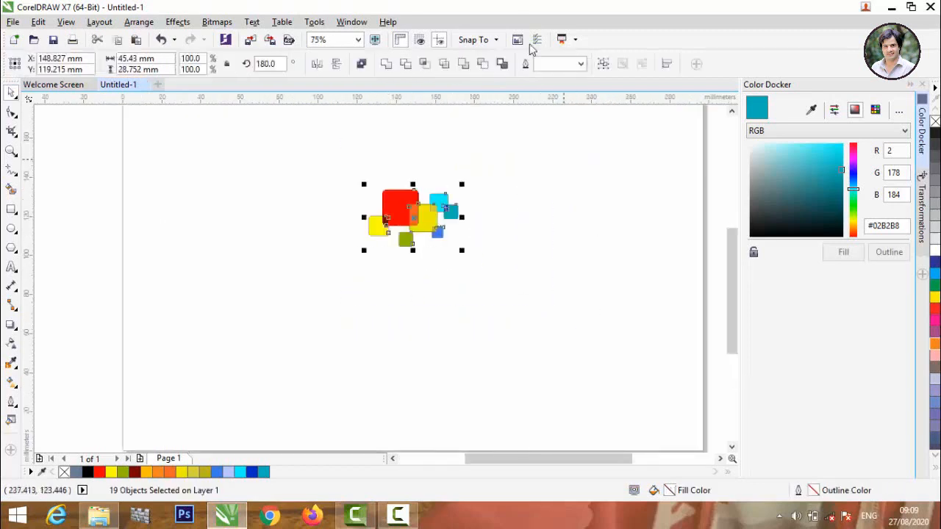
{"action": "left_click", "coordinate": [581, 65]}
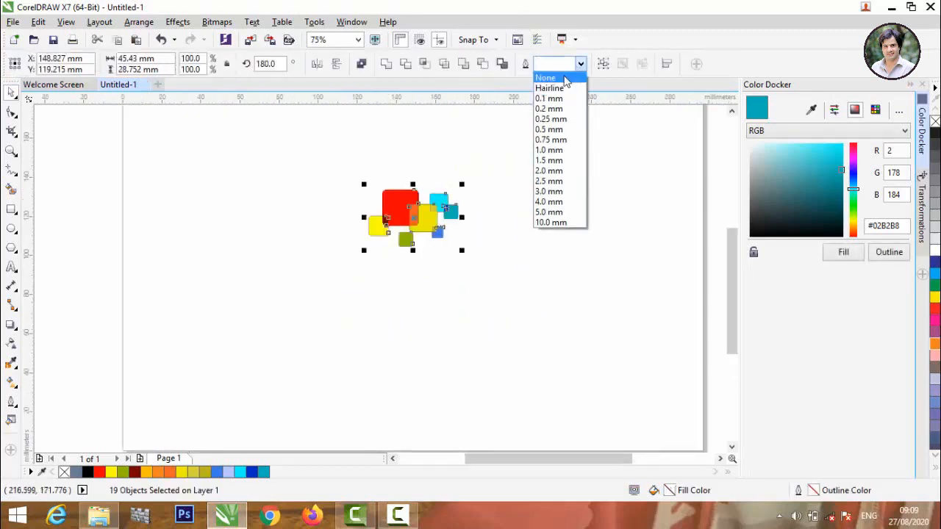
{"action": "left_click", "coordinate": [565, 78]}
- Group all the shapes of the square design into one object
{"action": "left_click_drag", "start_coordinate": [272, 150], "coordinate": [545, 291]}
{"action": "left_click", "coordinate": [603, 64]}
{"action": "left_click", "coordinate": [558, 136]}
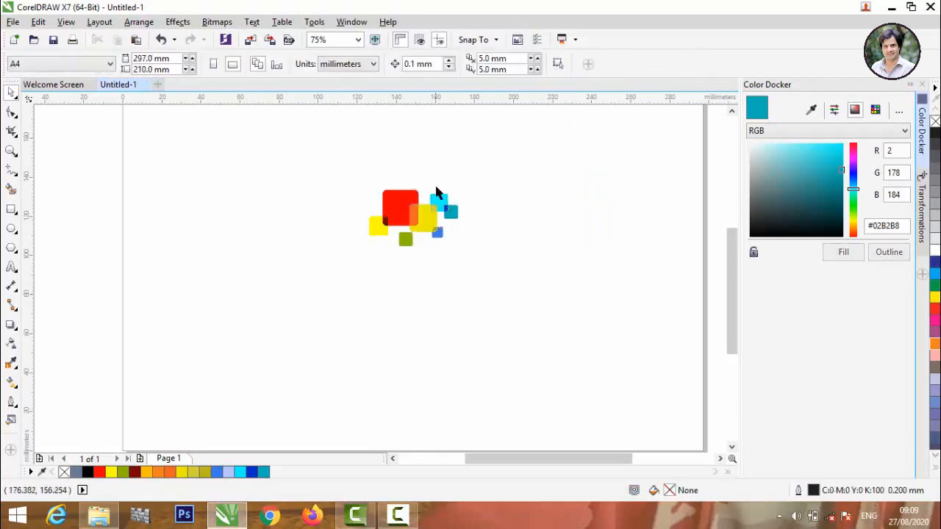
- Reposition the grouped squares in the page's upper area and enlarge the group proportionally
{"action": "left_click", "coordinate": [419, 219]}
{"action": "scroll", "coordinate": [368, 262], "scroll_direction": "down", "scroll_amount": 2}
{"action": "scroll", "coordinate": [369, 266], "scroll_direction": "up", "scroll_amount": 3}
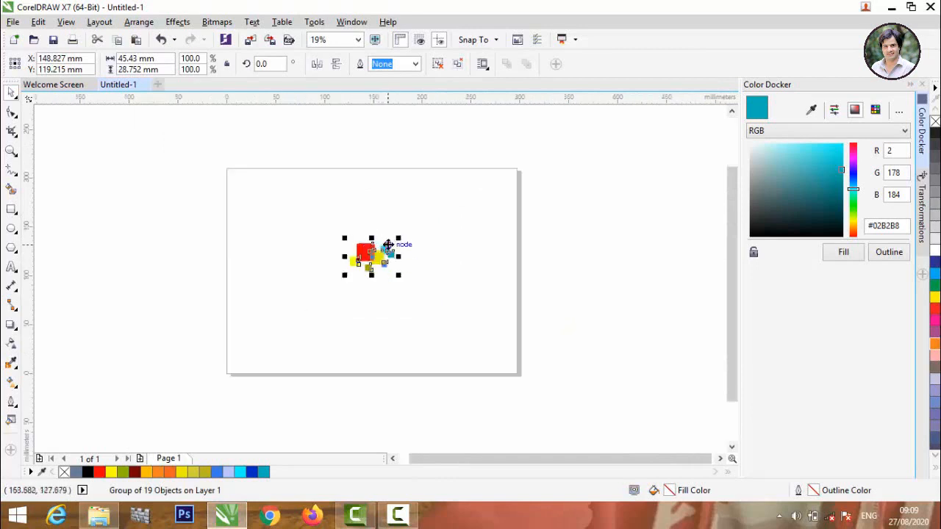
{"action": "left_click_drag", "start_coordinate": [292, 281], "coordinate": [217, 192]}
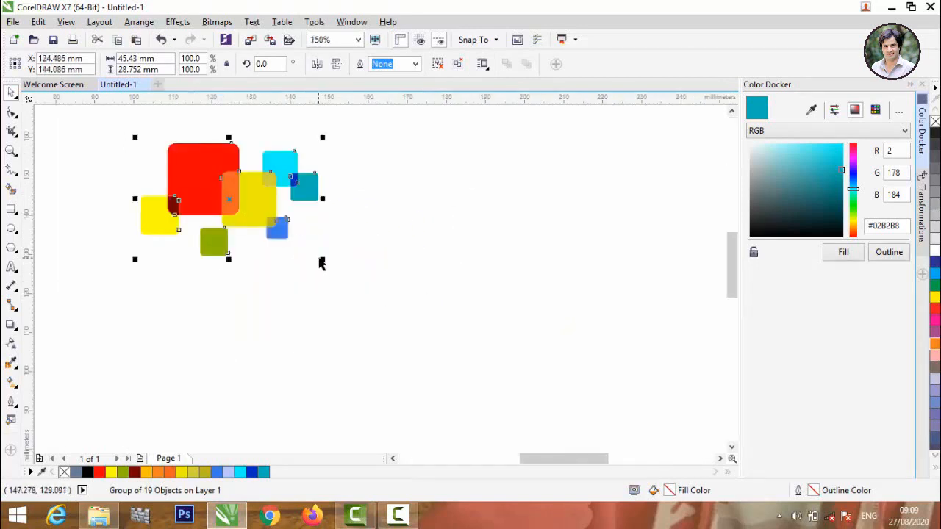
{"action": "left_click_drag", "start_coordinate": [324, 257], "coordinate": [369, 290]}
{"action": "left_click_drag", "start_coordinate": [334, 234], "coordinate": [432, 243]}
{"action": "left_click", "coordinate": [432, 236]}
{"action": "left_click_drag", "start_coordinate": [272, 194], "coordinate": [322, 202]}
{"action": "left_click", "coordinate": [186, 192]}
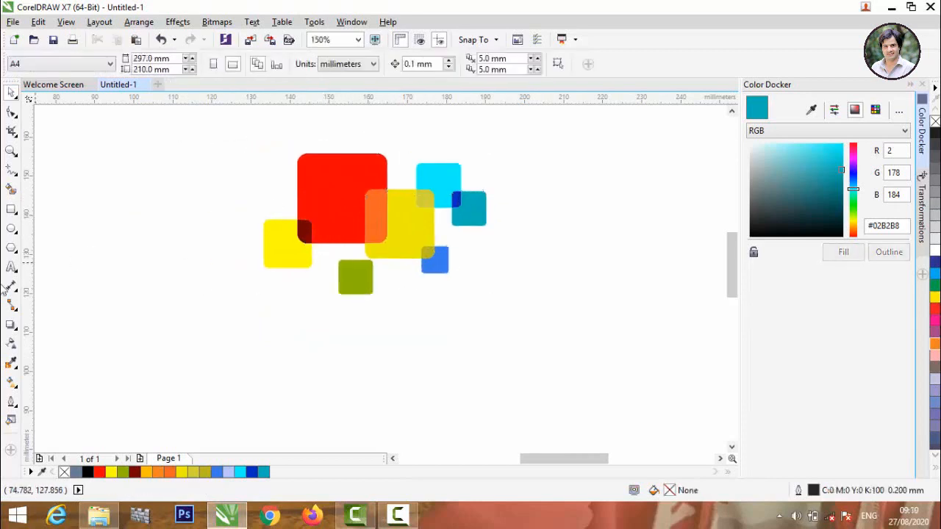
- Add the artistic text "DIGITAL" in Arial 24 pt below and to the left of the square design
{"action": "left_click", "coordinate": [8, 269]}
{"action": "left_click", "coordinate": [167, 317]}
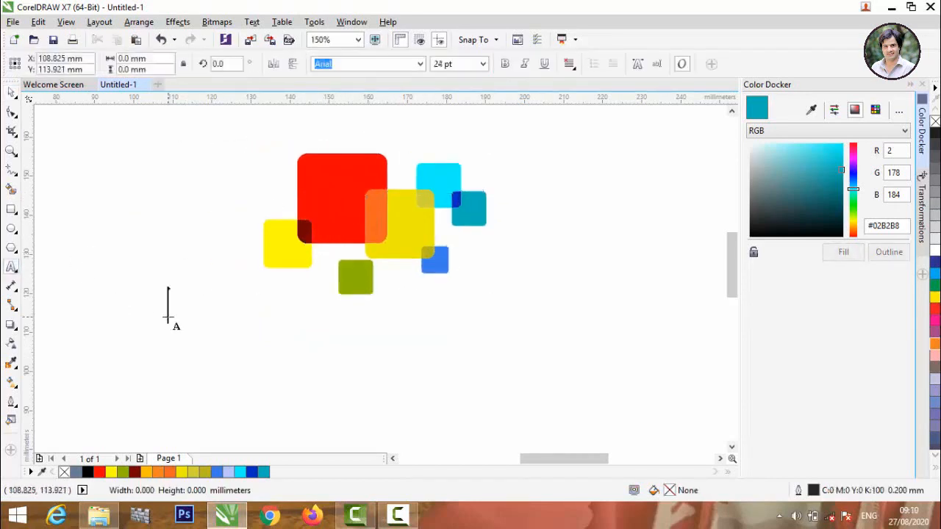
{"action": "type", "text": "d"}
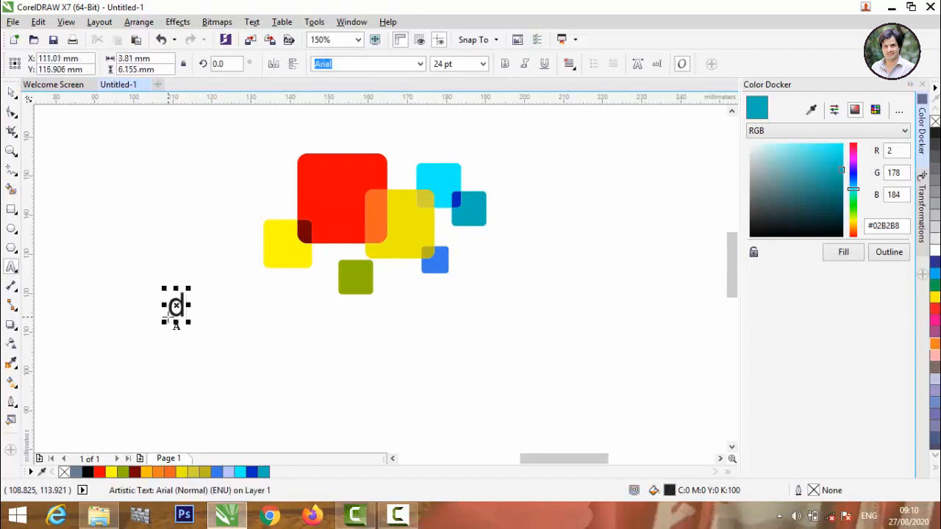
{"action": "key", "text": "BackSpace"}
{"action": "key", "text": "Caps_Lock"}
{"action": "type", "text": "DI"}
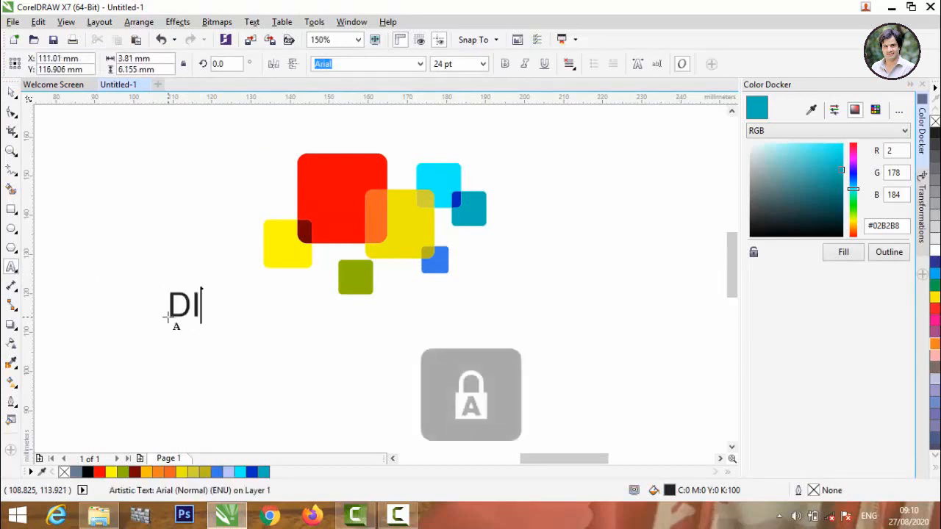
{"action": "type", "text": "GITAL"}
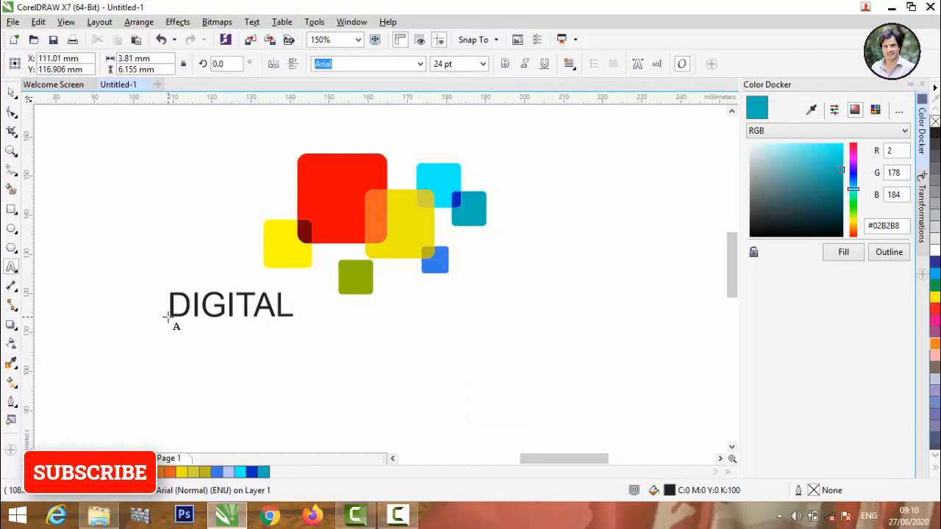
- Set the "DIGITAL CITY" text in the coreldraw font and fill it with the sampled cyan #04D2D9
{"action": "key", "text": "ctrl+a"}
{"action": "left_click", "coordinate": [420, 64]}
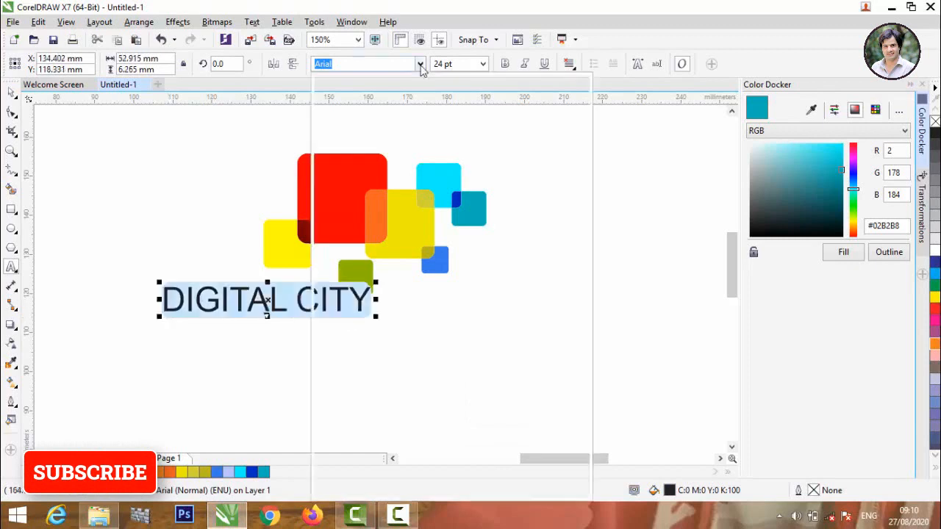
{"action": "scroll", "coordinate": [448, 279], "scroll_direction": "down", "scroll_amount": 10}
{"action": "mouse_move", "coordinate": [450, 281]}
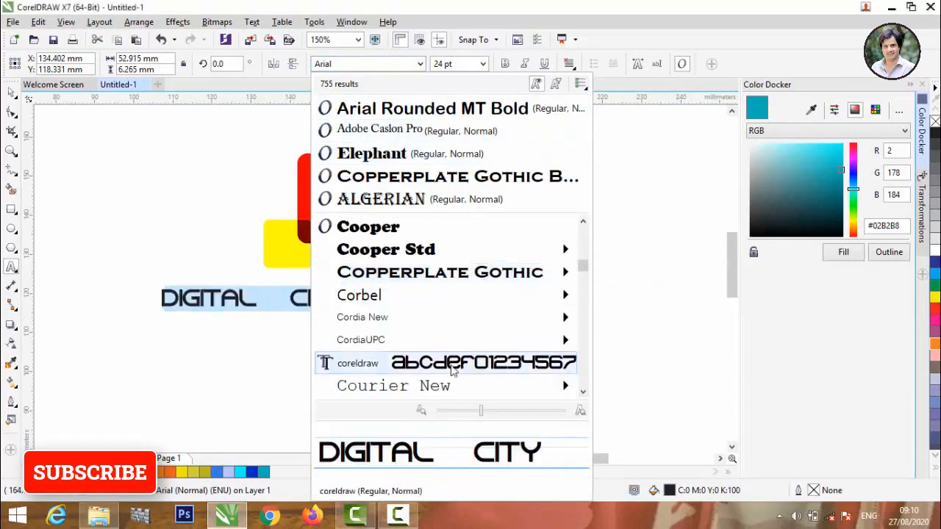
{"action": "left_click", "coordinate": [453, 368]}
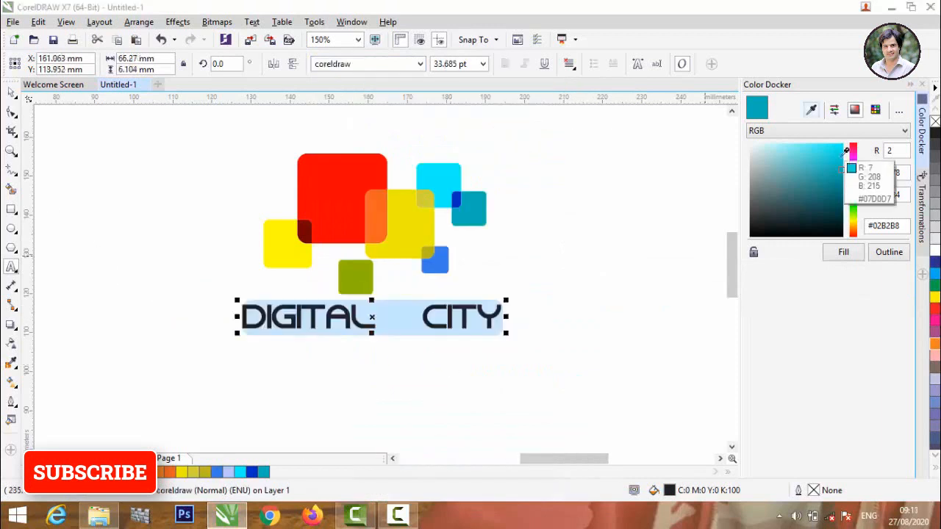
{"action": "left_click", "coordinate": [843, 252]}
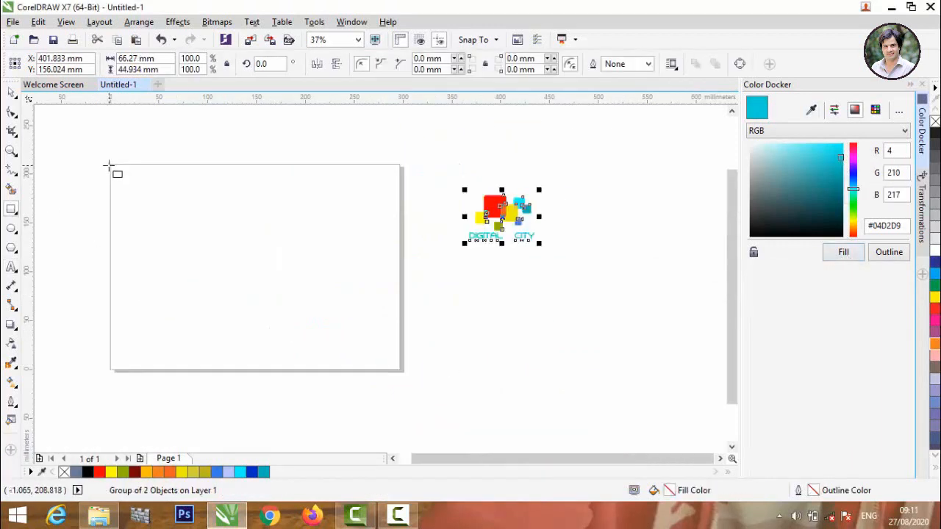
- Draw a rectangle about 299 × 211 mm over the whole page and import the blue-grey swatch image from the Colour Shades folder beside it
{"action": "left_click_drag", "start_coordinate": [109, 166], "coordinate": [402, 373]}
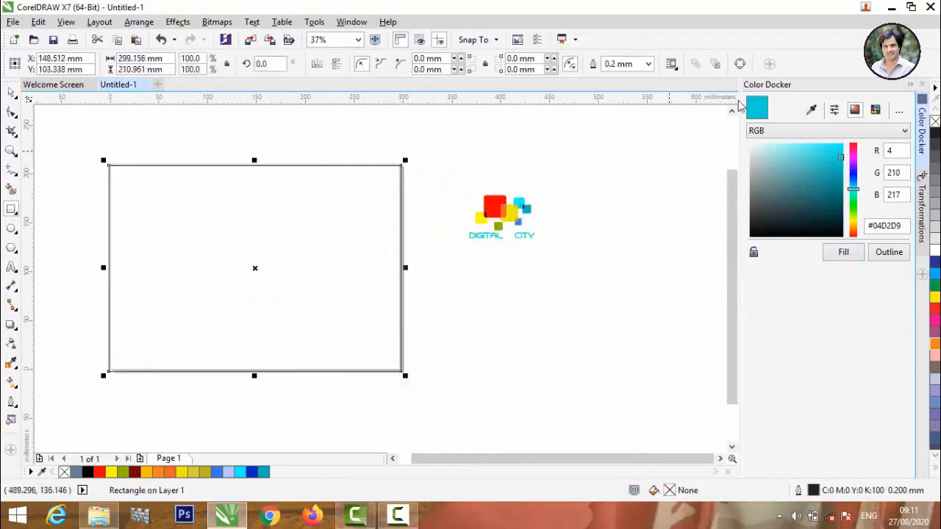
{"action": "left_click", "coordinate": [891, 8]}
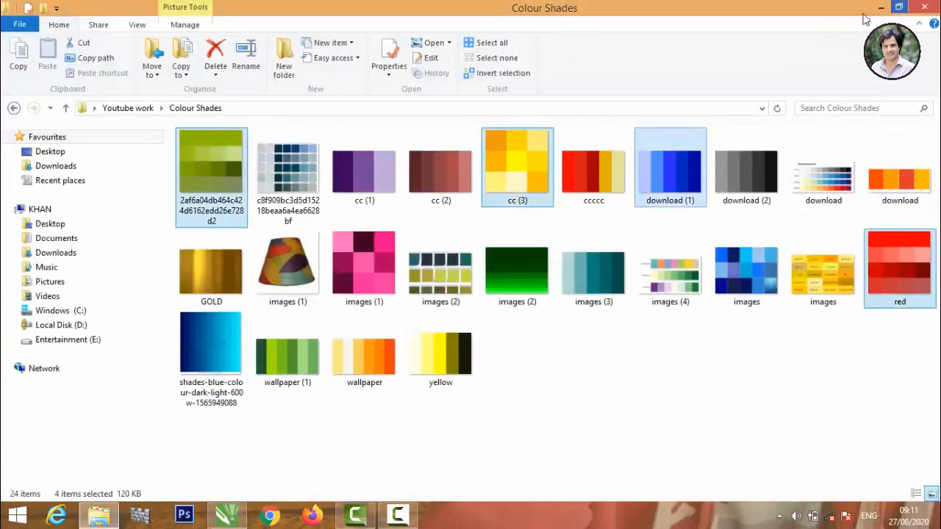
{"action": "left_click", "coordinate": [294, 169]}
{"action": "left_click_drag", "start_coordinate": [294, 169], "coordinate": [242, 511]}
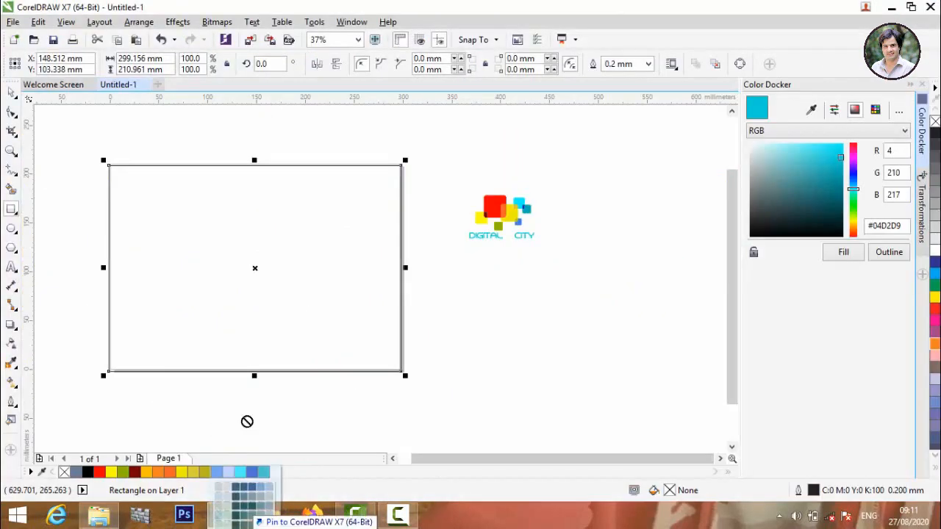
{"action": "left_click_drag", "start_coordinate": [247, 421], "coordinate": [555, 299]}
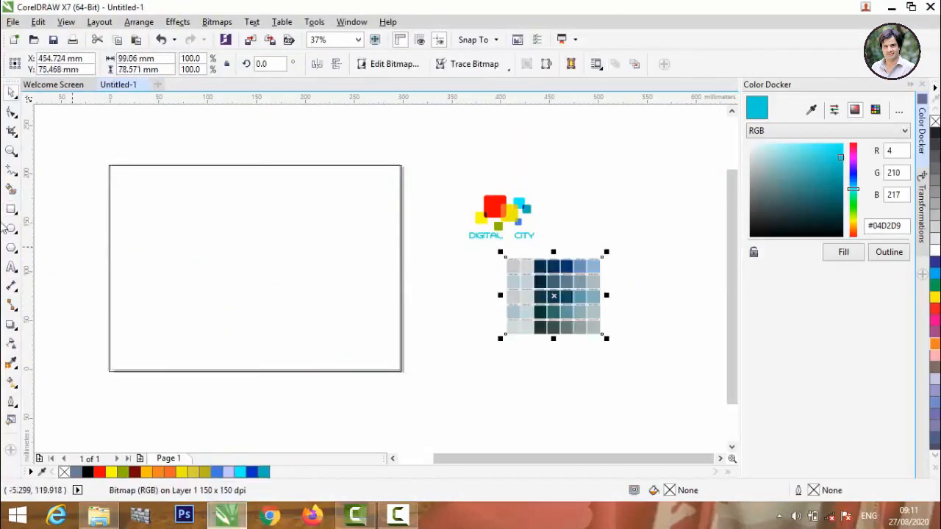
- Create a background shape from the page rectangle with Smart Fill and recolour it dark teal #083842, sampled from the swatch image
{"action": "left_click", "coordinate": [11, 189]}
{"action": "left_click", "coordinate": [153, 209]}
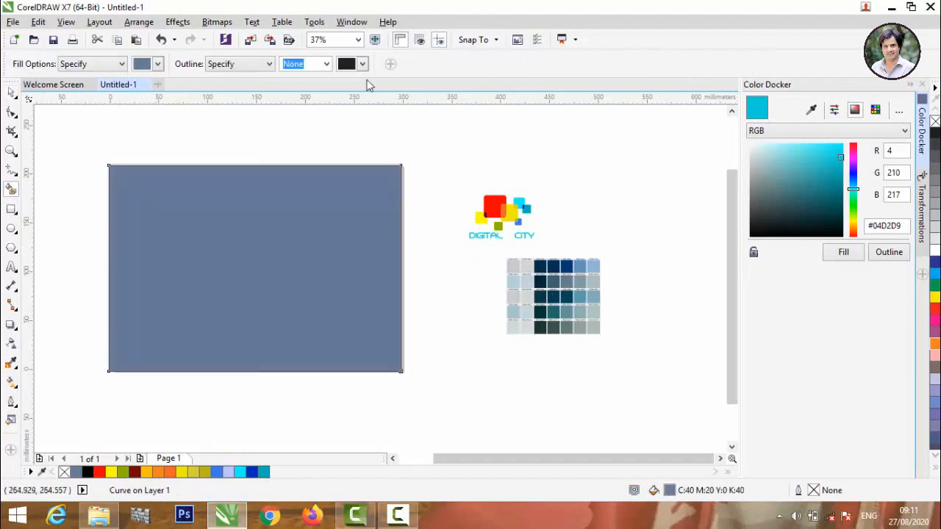
{"action": "left_click", "coordinate": [11, 93]}
{"action": "left_click", "coordinate": [255, 237]}
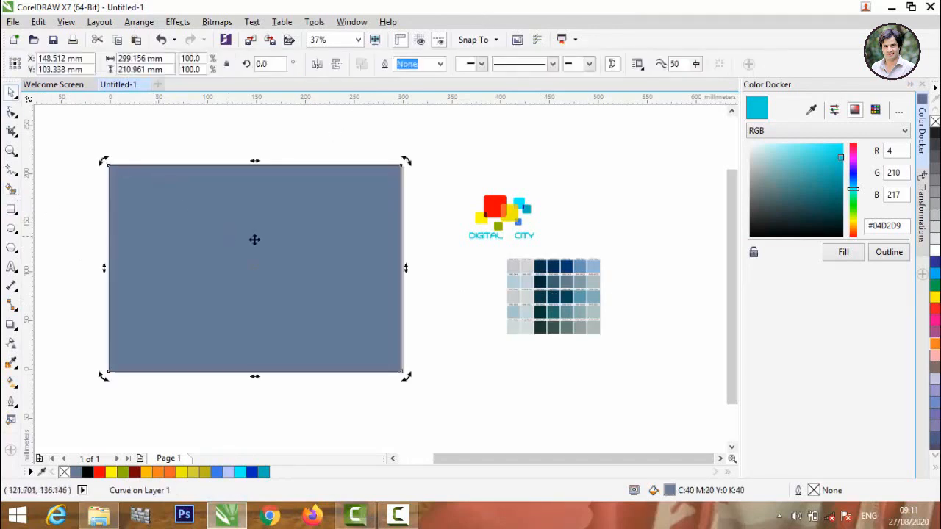
{"action": "left_click", "coordinate": [811, 110]}
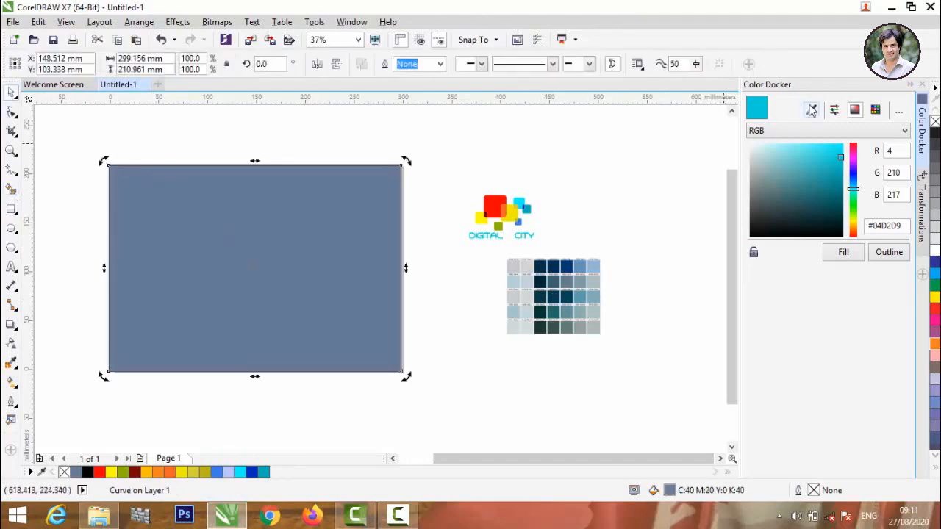
{"action": "left_click", "coordinate": [540, 301]}
{"action": "left_click", "coordinate": [863, 252]}
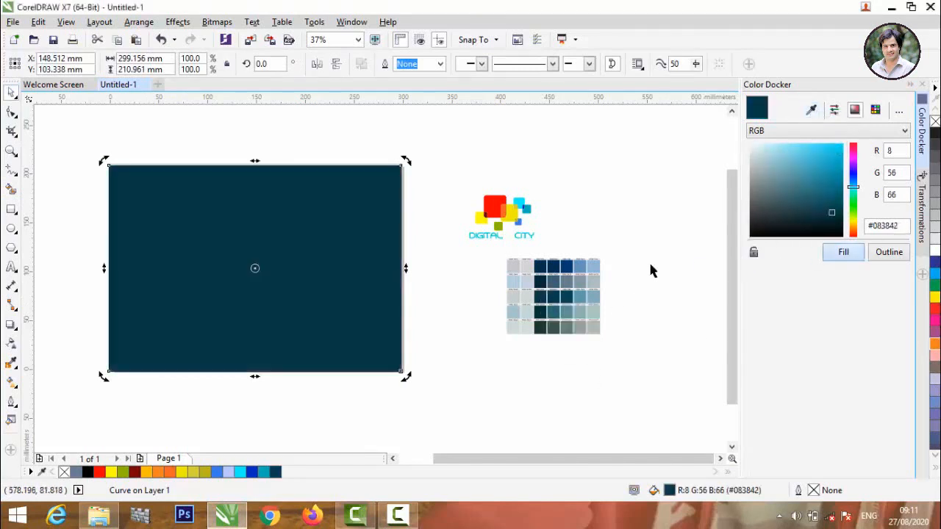
- Move the logo group onto the page and send the dark teal background to the back of the page
{"action": "left_click", "coordinate": [446, 167]}
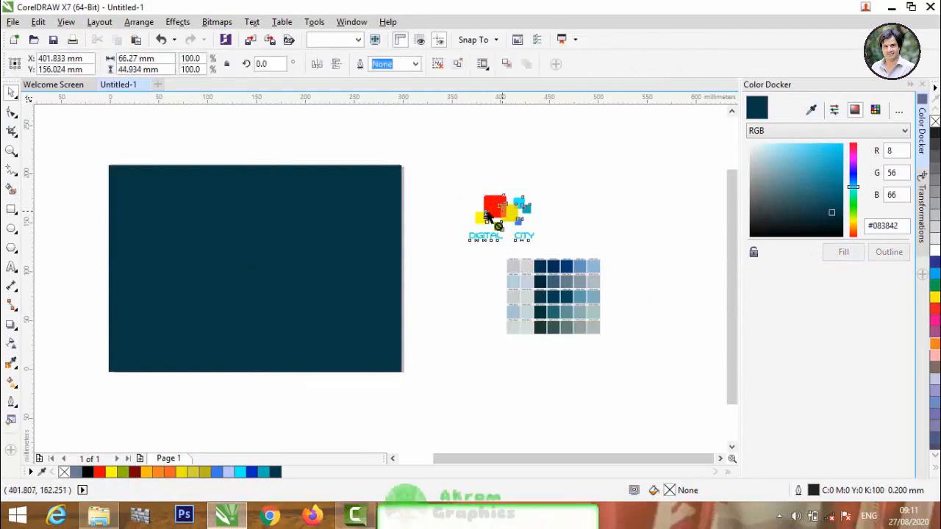
{"action": "left_click_drag", "start_coordinate": [503, 214], "coordinate": [280, 226]}
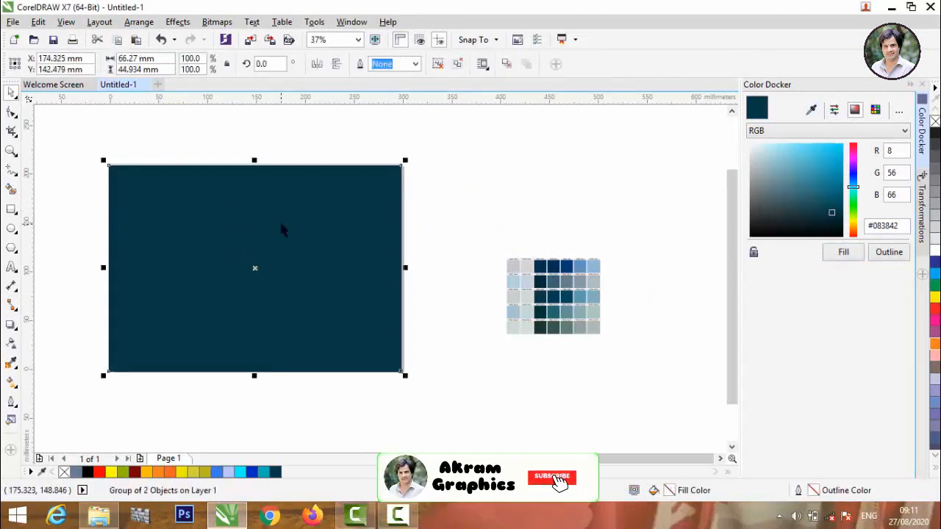
{"action": "right_click", "coordinate": [283, 226]}
{"action": "mouse_move", "coordinate": [407, 355]}
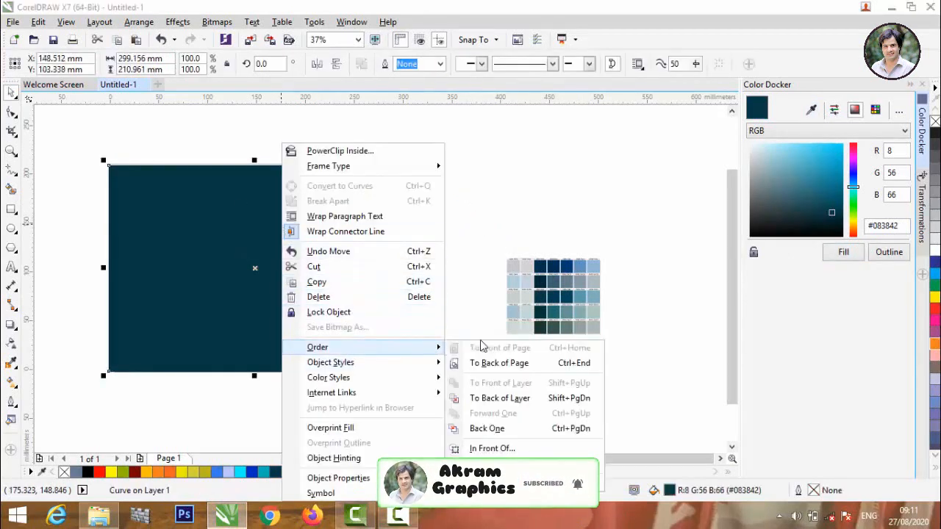
{"action": "left_click", "coordinate": [504, 362]}
{"action": "left_click", "coordinate": [493, 358]}
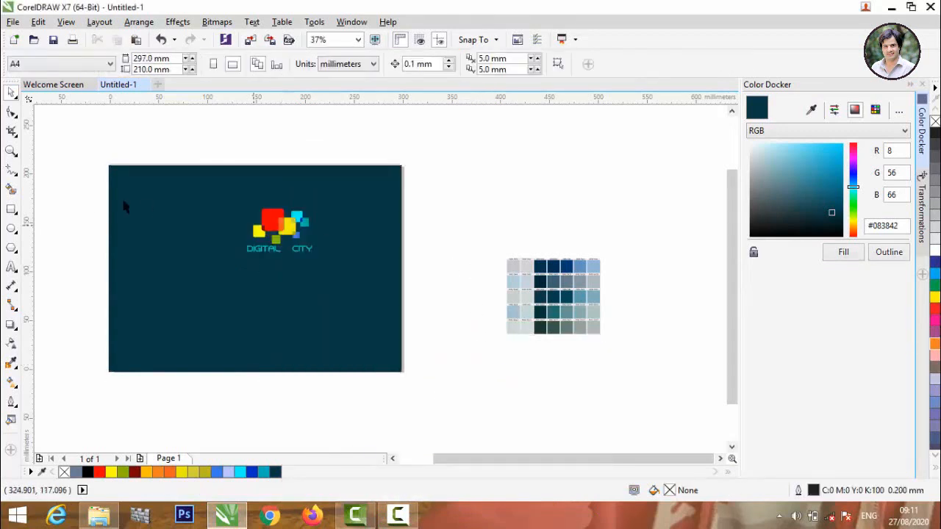
- Enlarge the logo group proportionally, position it centrally on the dark teal background and inspect its lettering up close
{"action": "scroll", "coordinate": [85, 200], "scroll_direction": "up", "scroll_amount": 1}
{"action": "scroll", "coordinate": [175, 210], "scroll_direction": "down", "scroll_amount": 1}
{"action": "left_click_drag", "start_coordinate": [331, 243], "coordinate": [370, 336]}
{"action": "left_click", "coordinate": [486, 236]}
{"action": "scroll", "coordinate": [250, 307], "scroll_direction": "up", "scroll_amount": 1}
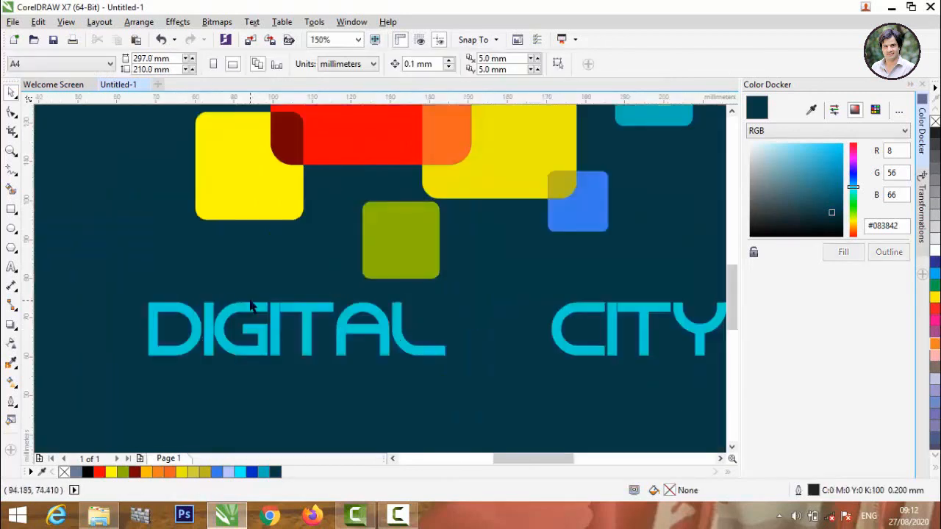
{"action": "scroll", "coordinate": [250, 307], "scroll_direction": "down", "scroll_amount": 1}
{"action": "scroll", "coordinate": [253, 288], "scroll_direction": "down", "scroll_amount": 1}
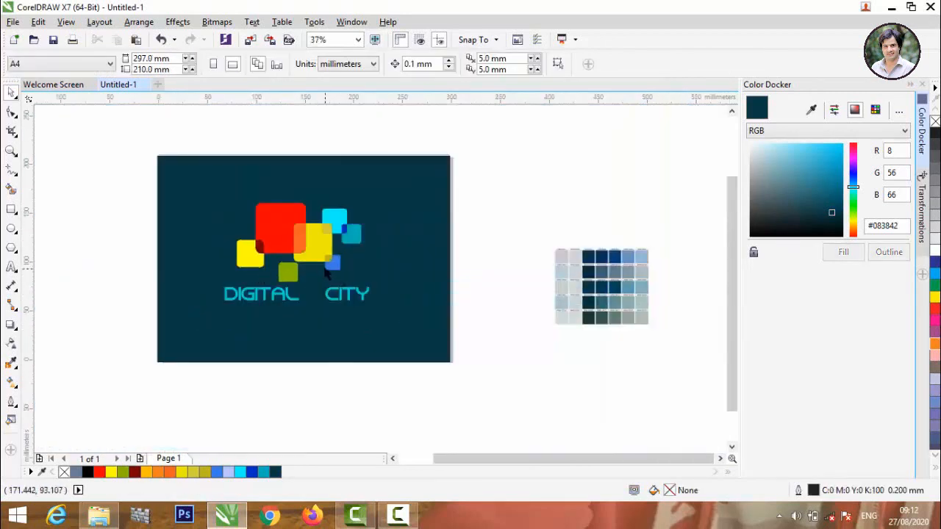